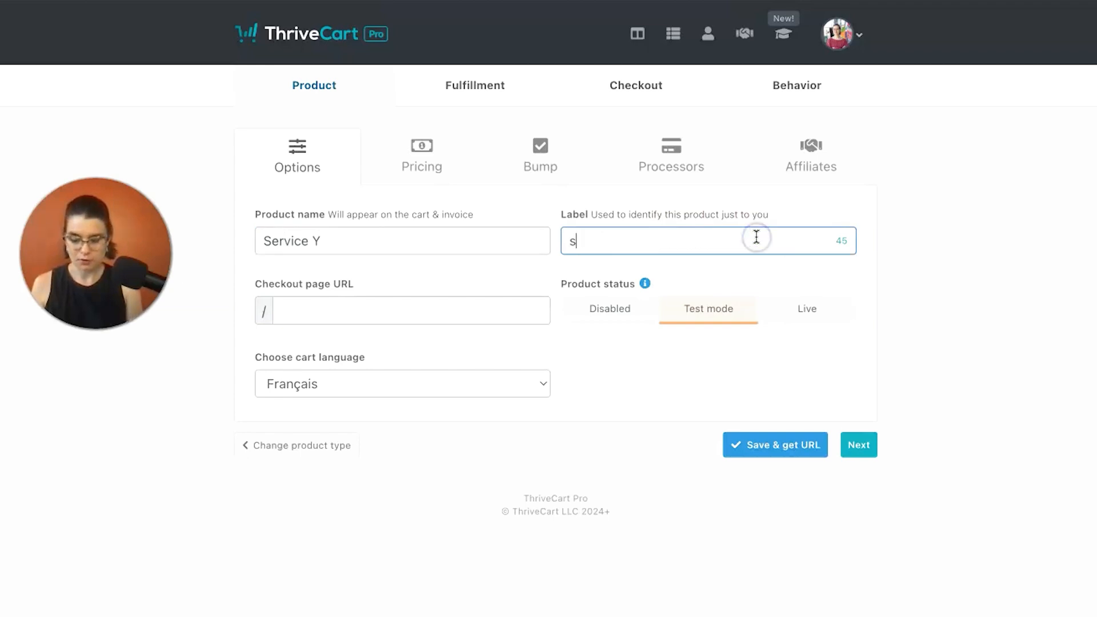
Set the checkout page URL to service-y and continue to the product's pricing settings.
left_click(406, 303)
type("service-y")
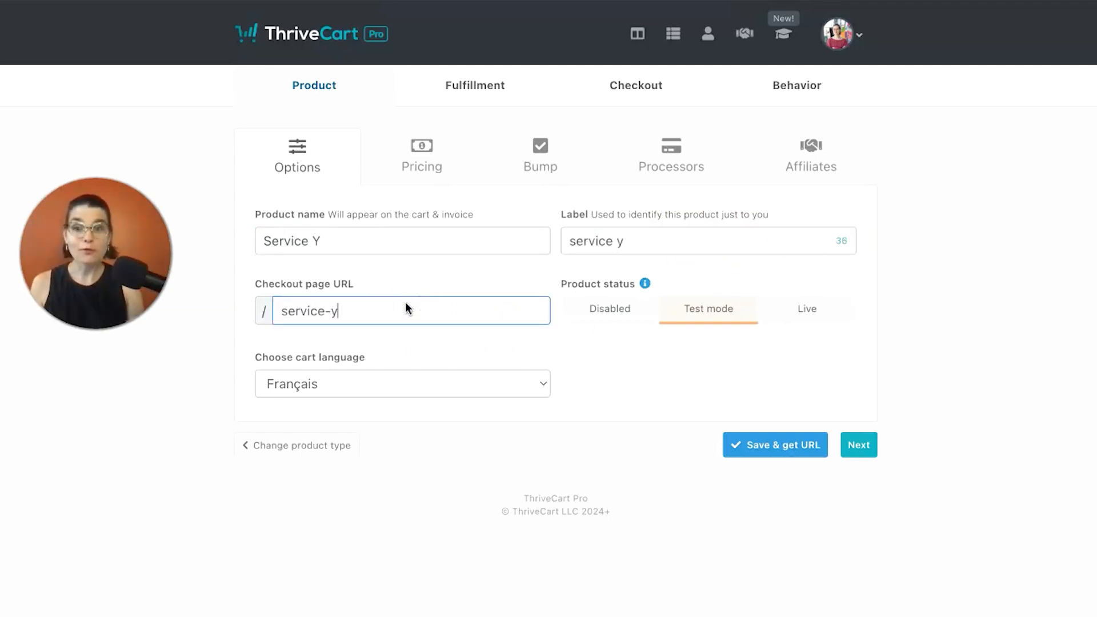
left_click(619, 385)
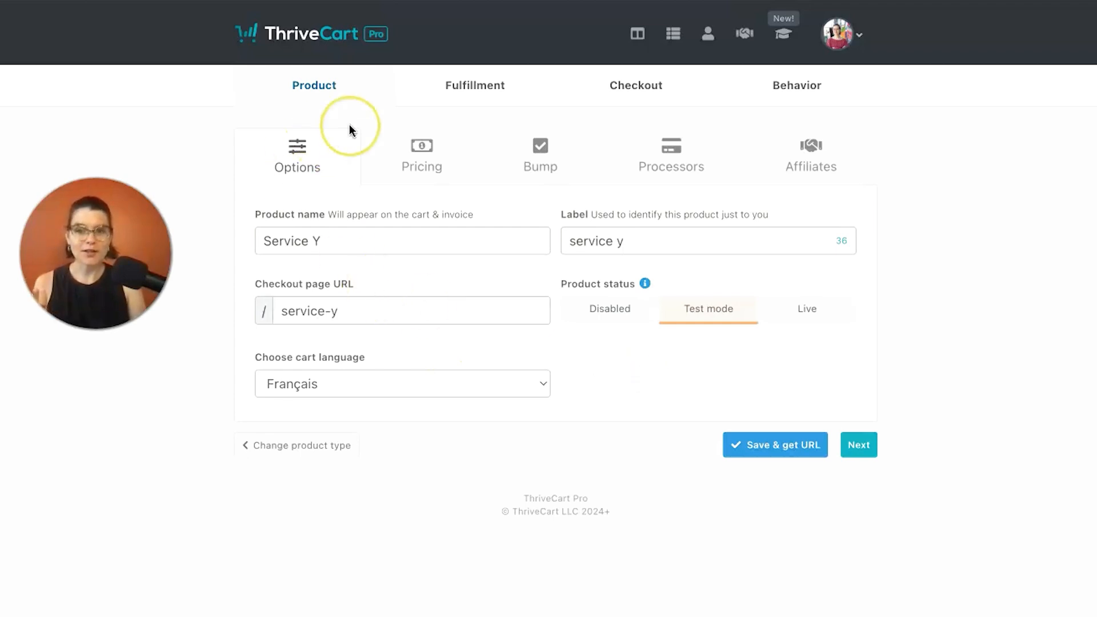
left_click(863, 458)
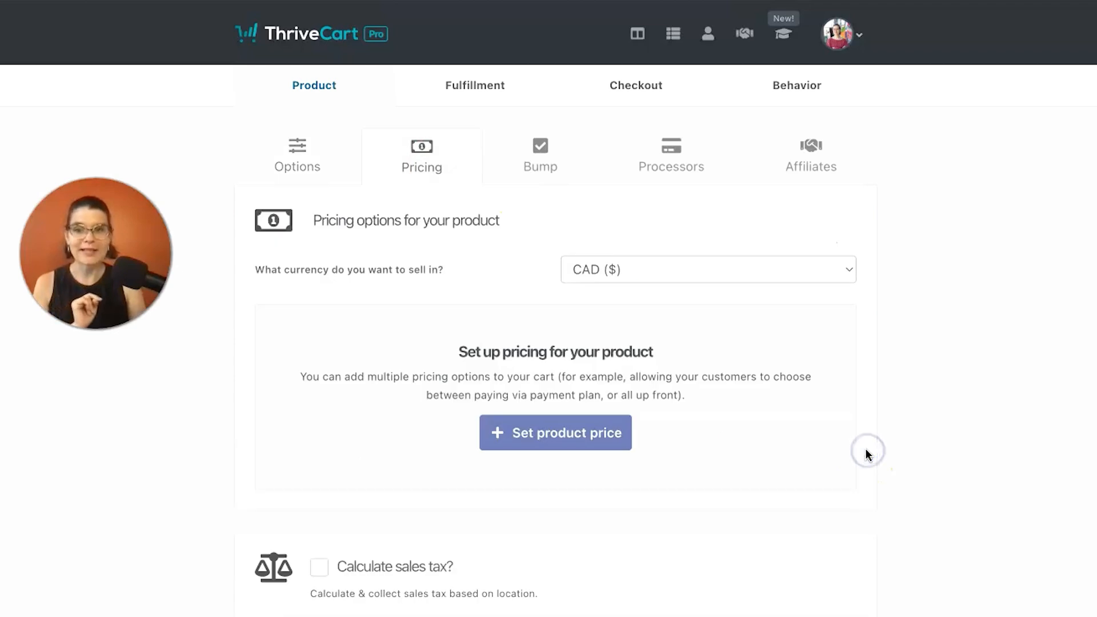
Check the selling currency choices for the product and keep CAD ($).
scroll(488, 272, "down", 1)
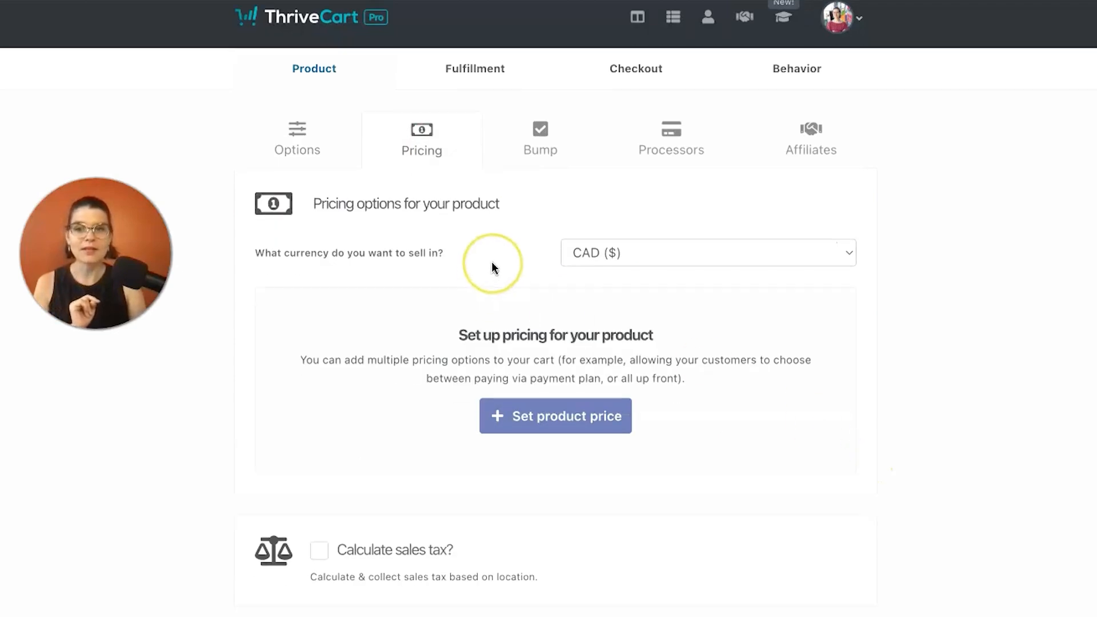
left_click(667, 254)
left_click(659, 251)
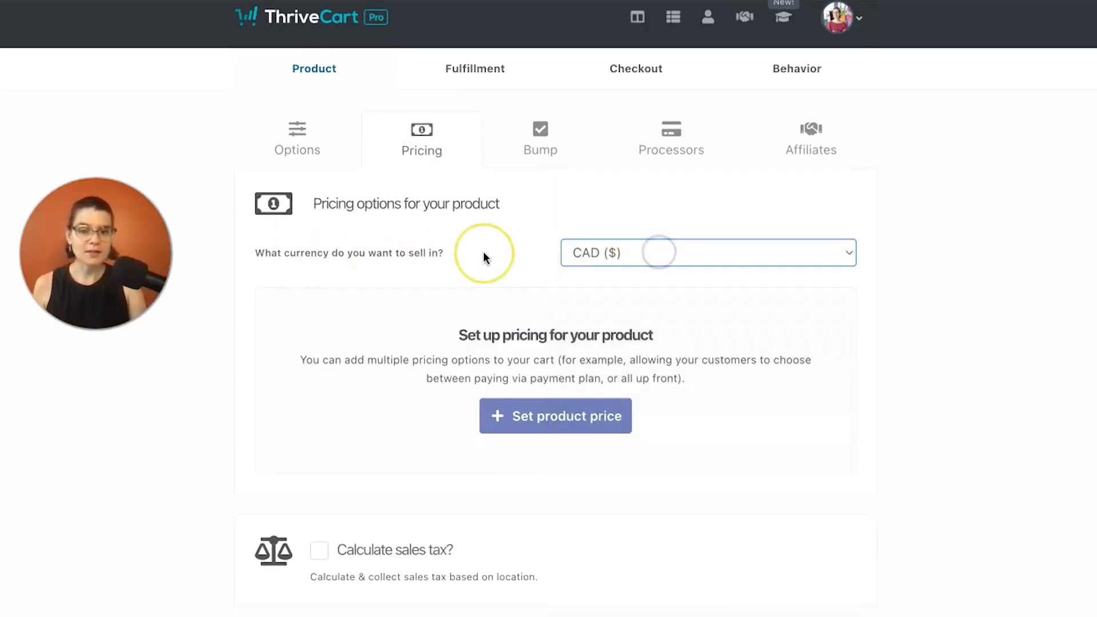
Create the first pricing option as a one-time fee of $100 and continue to its naming.
scroll(492, 245, "down", 1)
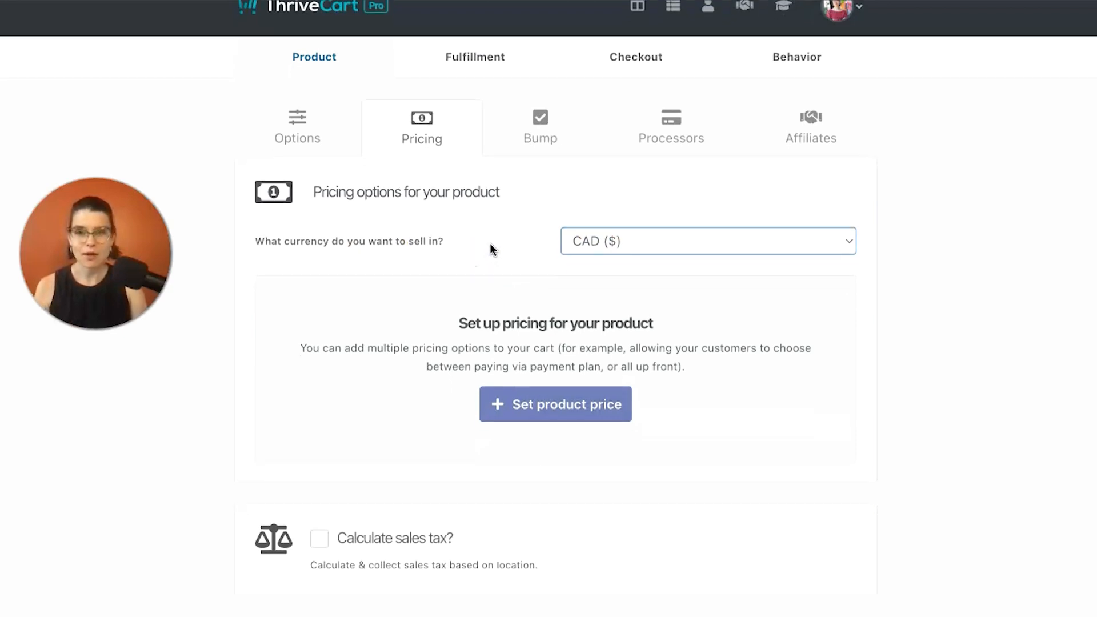
scroll(489, 242, "down", 2)
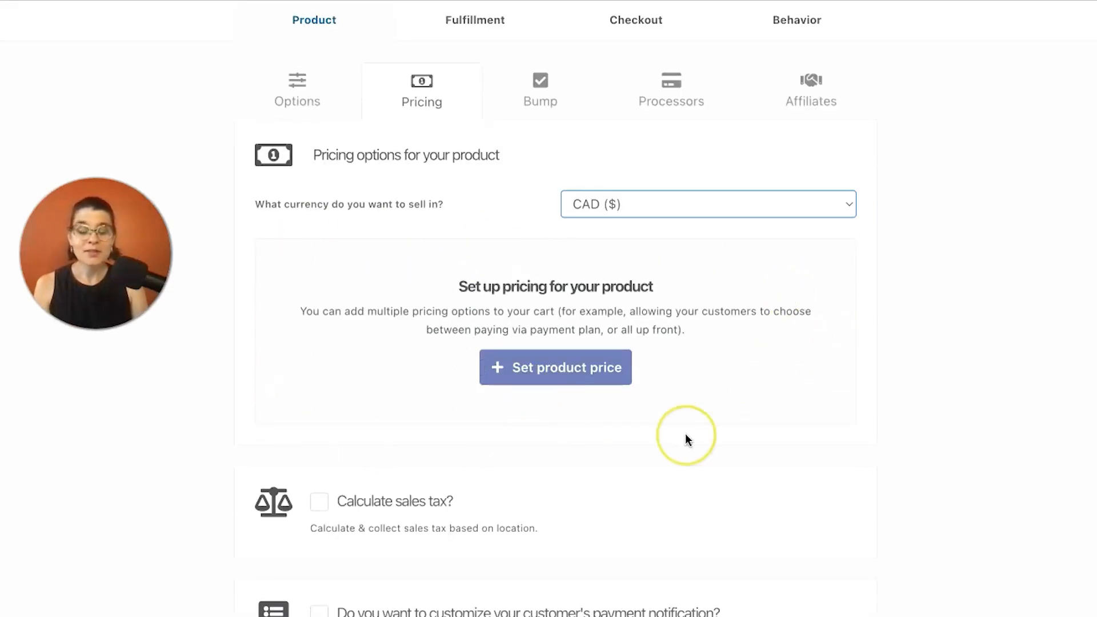
left_click(560, 367)
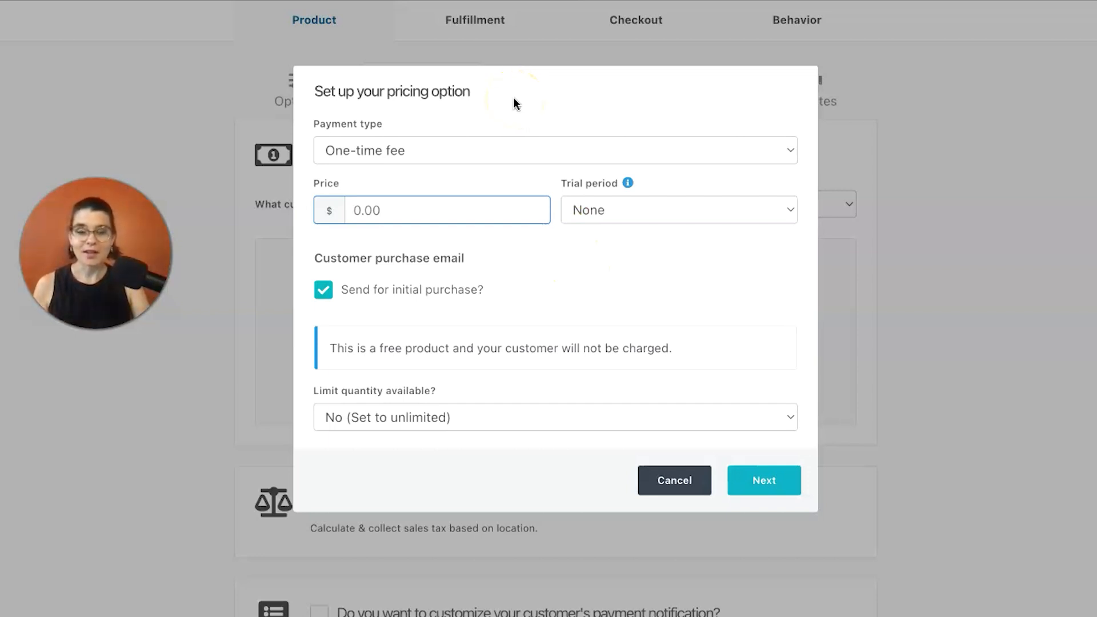
left_click(479, 150)
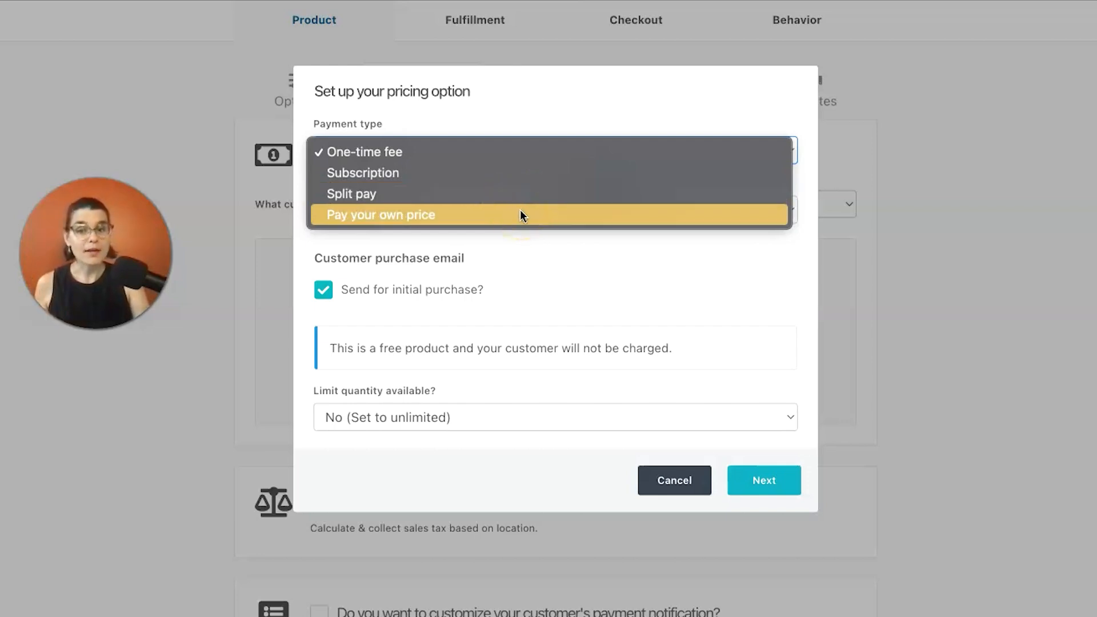
left_click(561, 116)
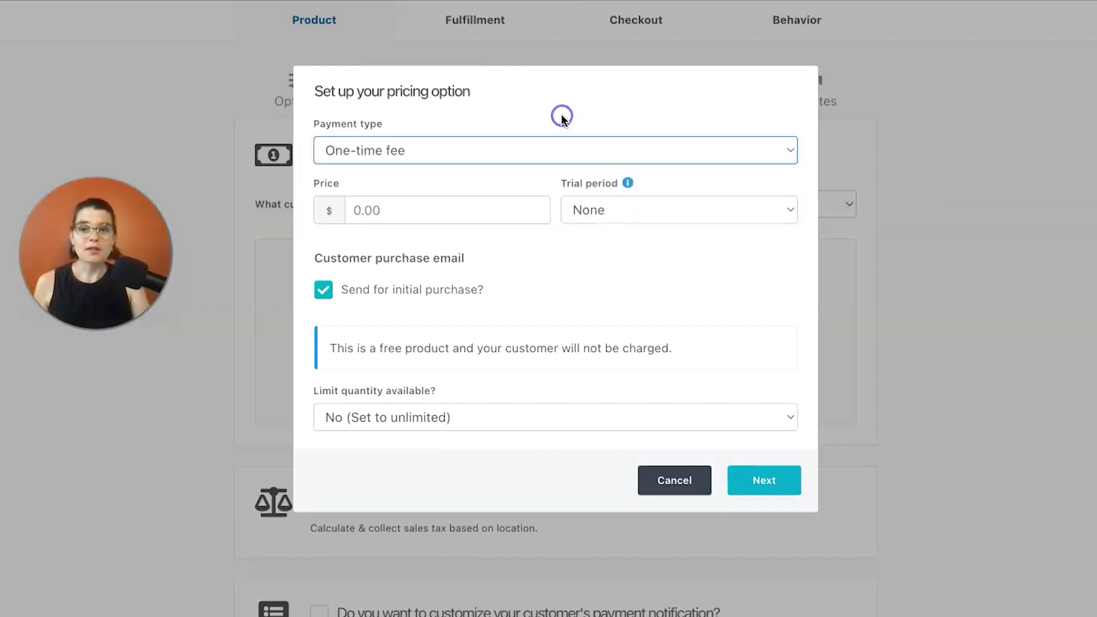
left_click(491, 150)
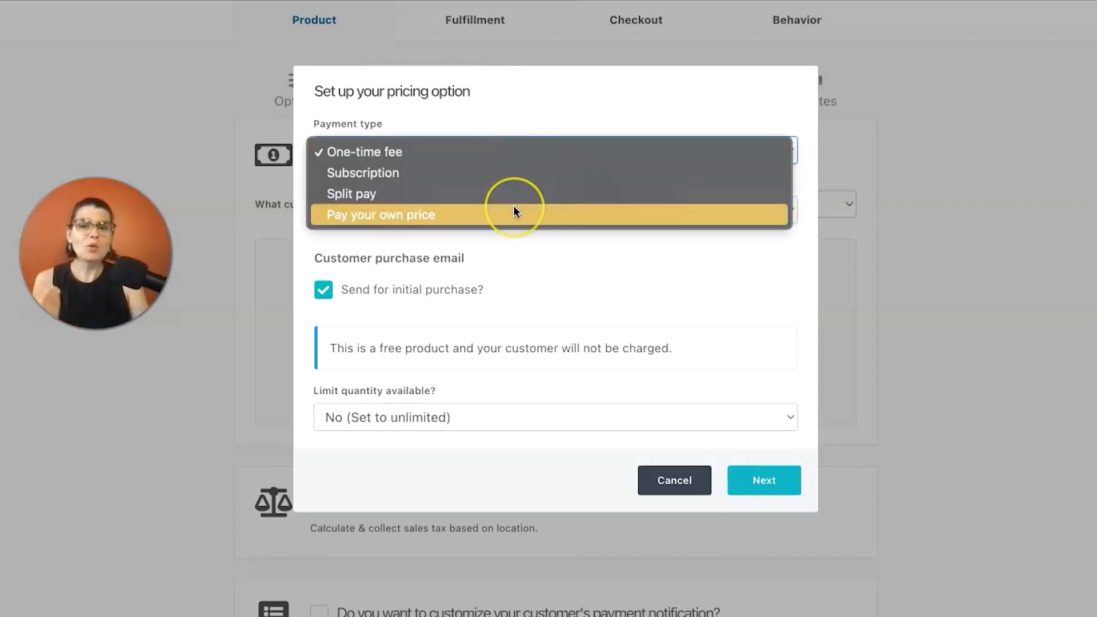
left_click(526, 114)
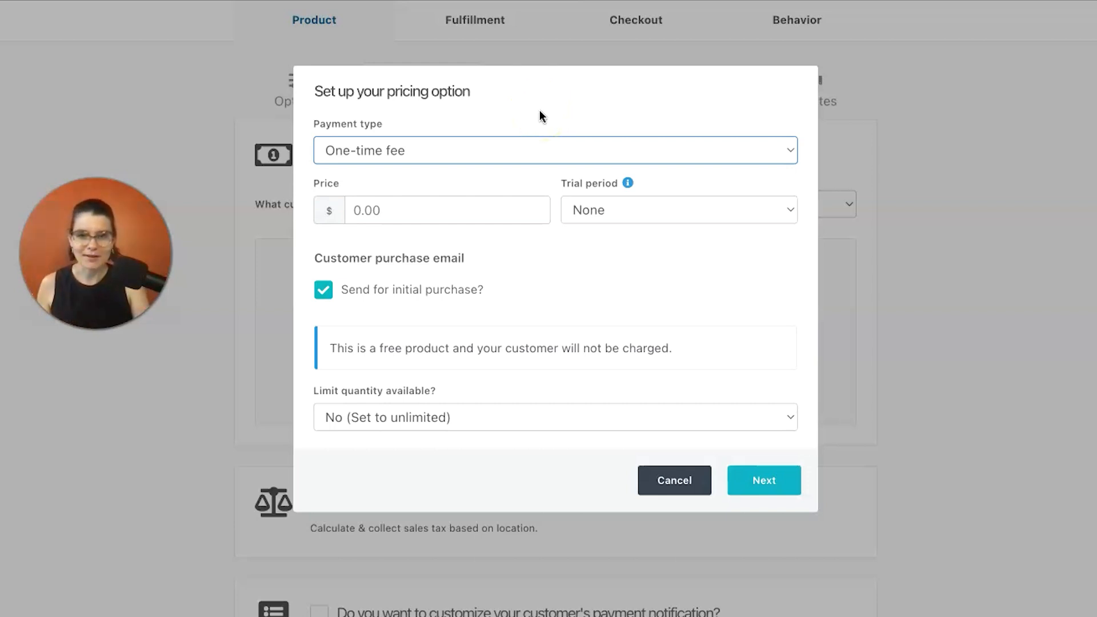
left_click(497, 136)
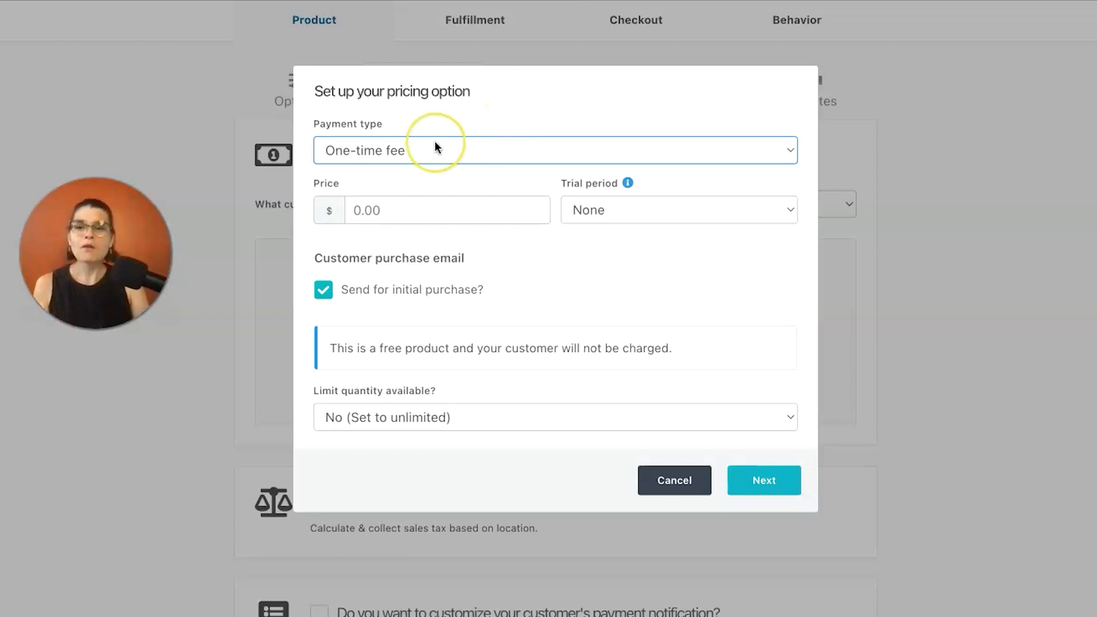
left_click(429, 213)
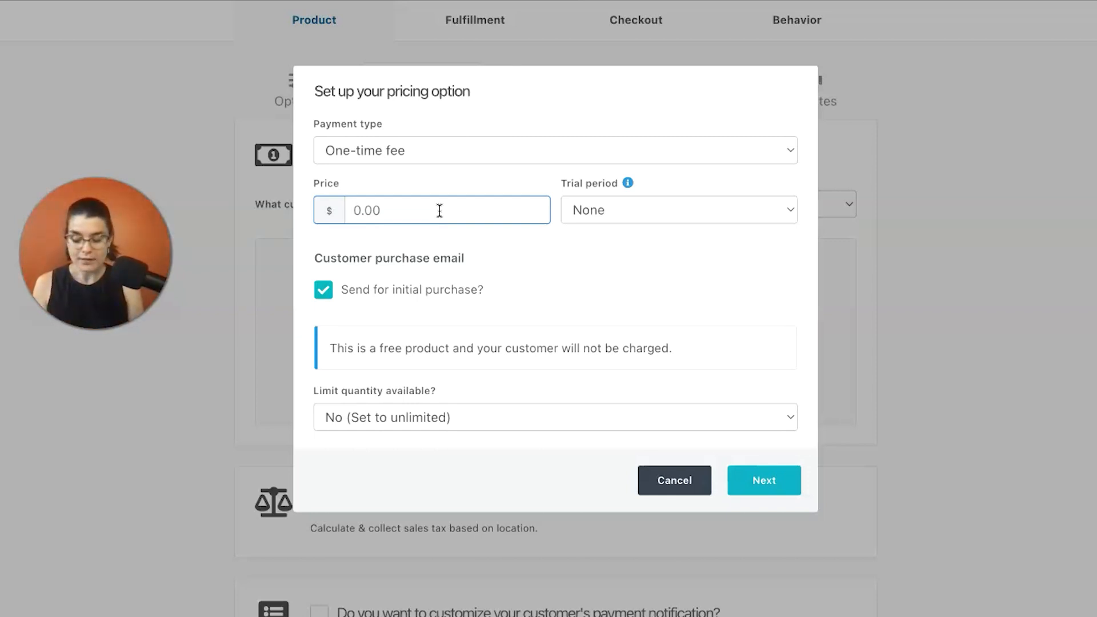
type("100")
left_click(562, 247)
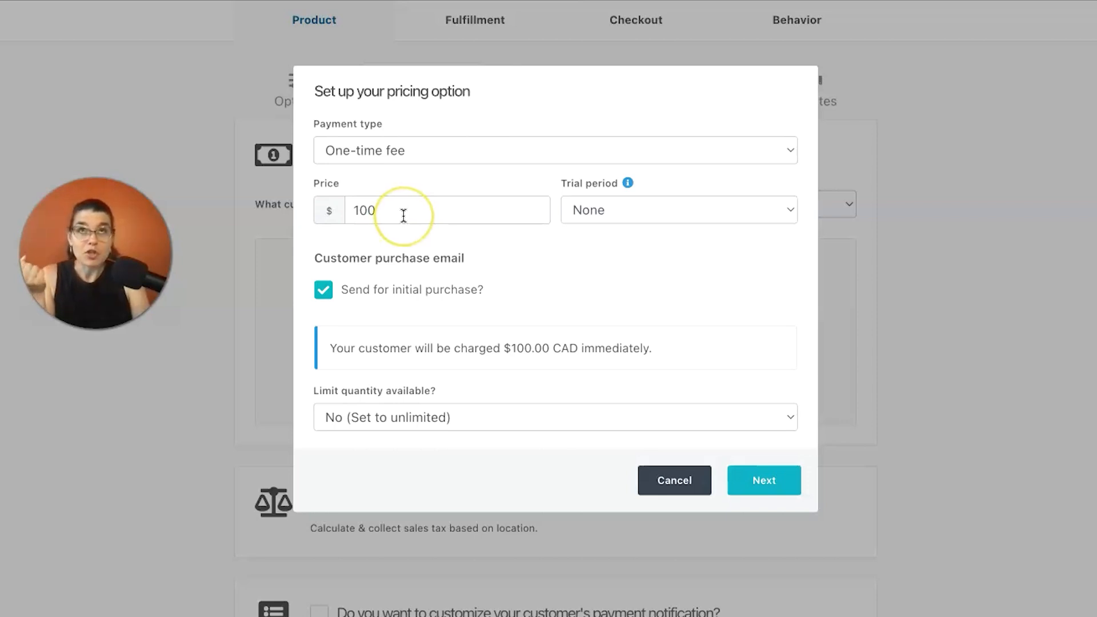
left_click(771, 480)
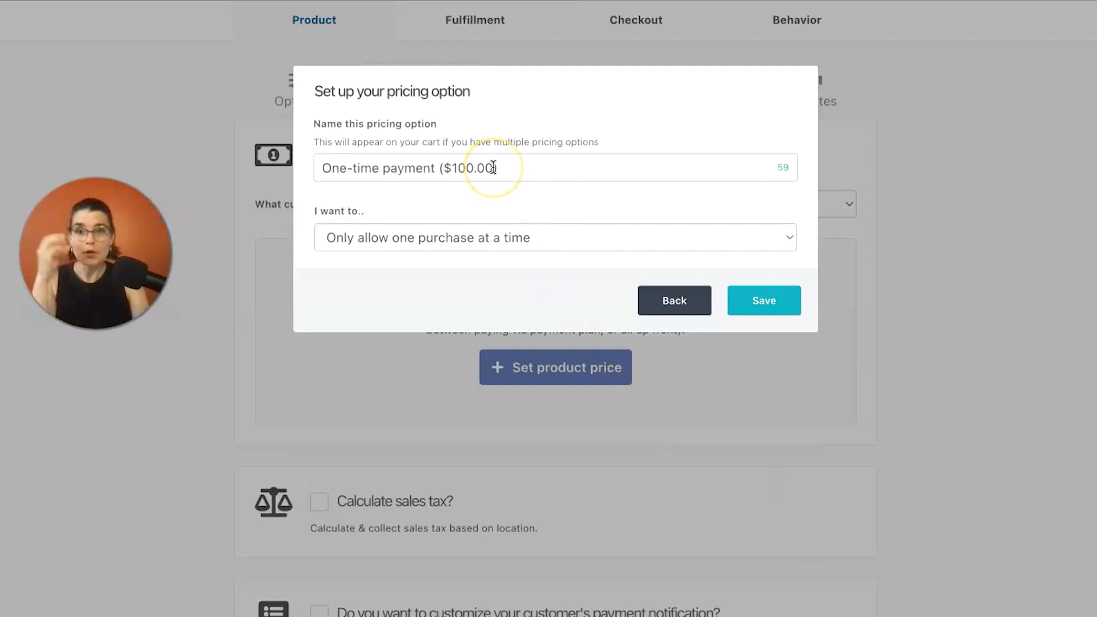
Name the $100 pricing option "Famille monoparentale" and save it, allowing only one purchase at a time.
left_click_drag(544, 171, 296, 166)
key("BackSpace")
left_click(459, 157)
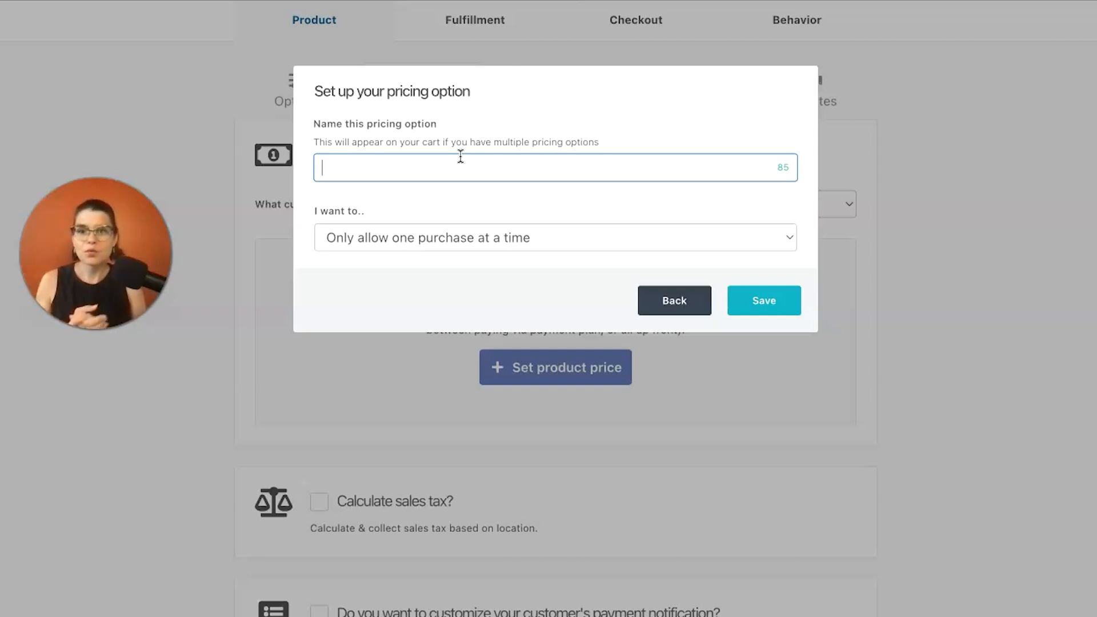
type("F")
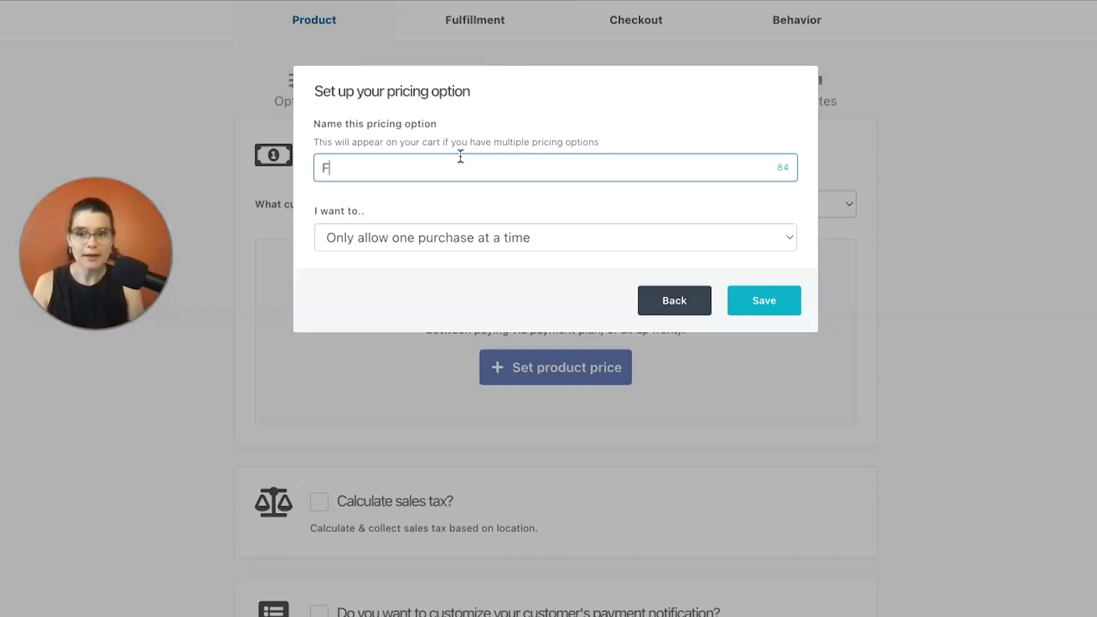
type("amills")
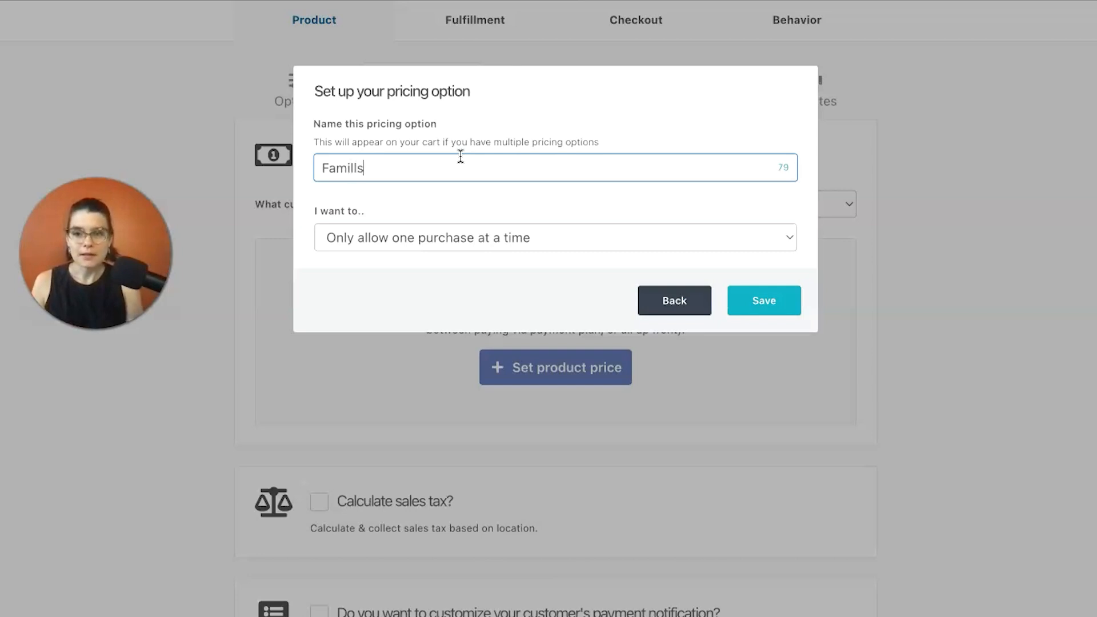
key("BackSpace")
type("es")
key("BackSpace")
key("BackSpace")
type("monoparentale")
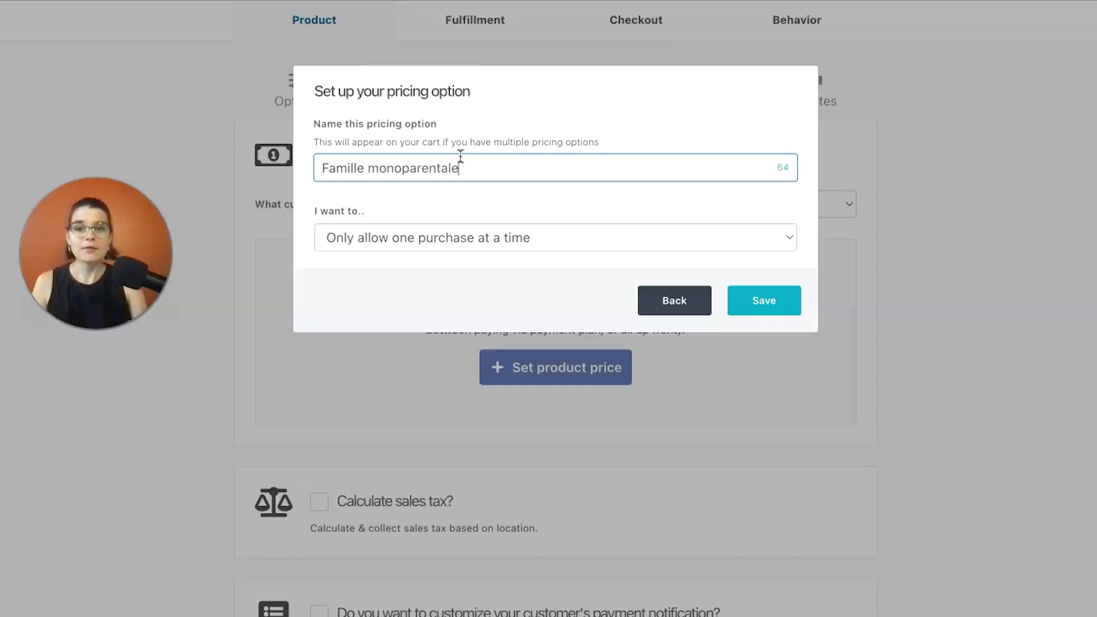
left_click(466, 156)
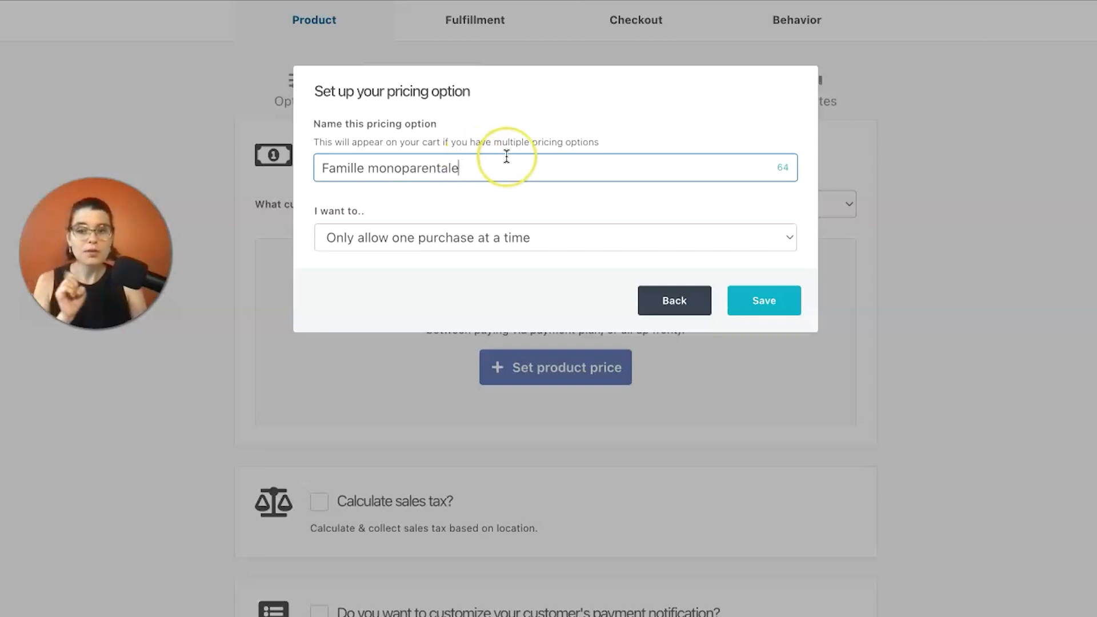
left_click(564, 244)
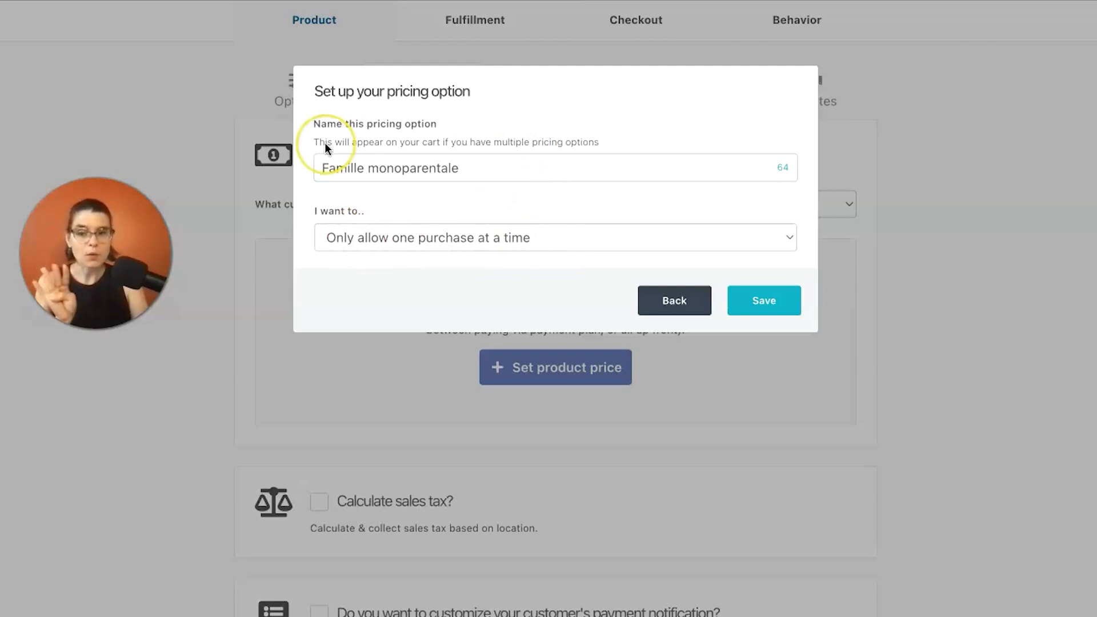
left_click(769, 309)
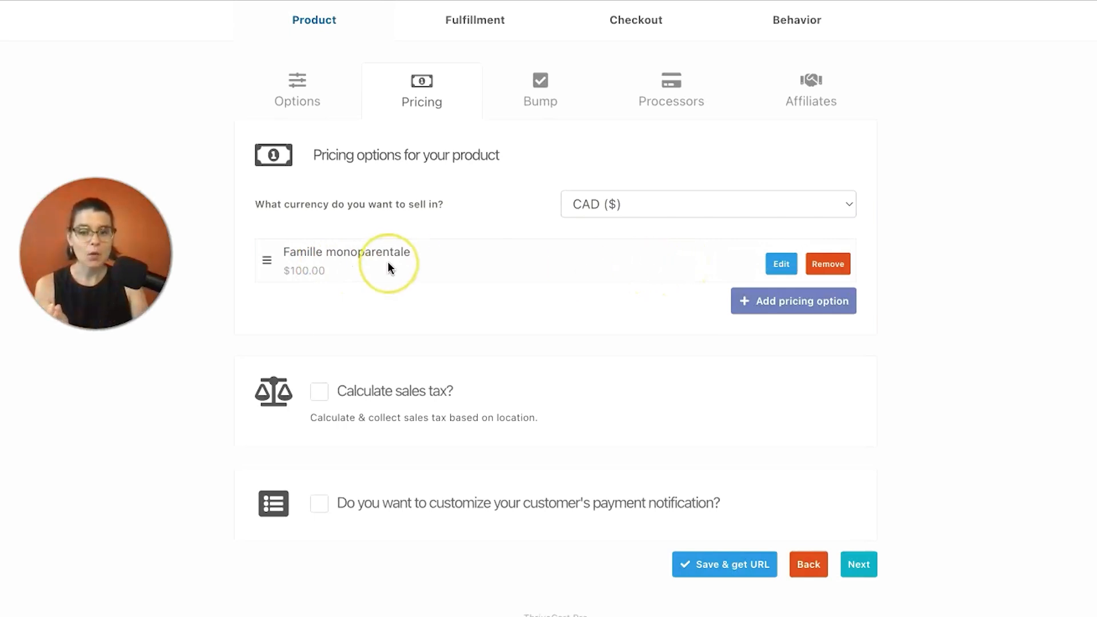
Add a second pricing option with a one-time fee of $200 and continue to its naming.
left_click(787, 307)
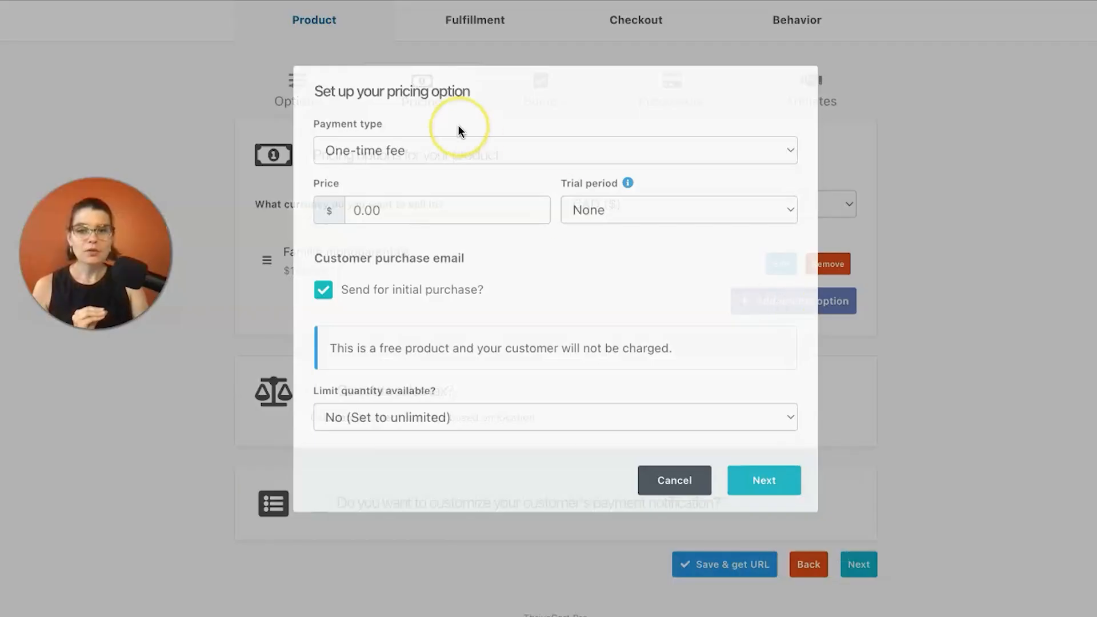
left_click(416, 208)
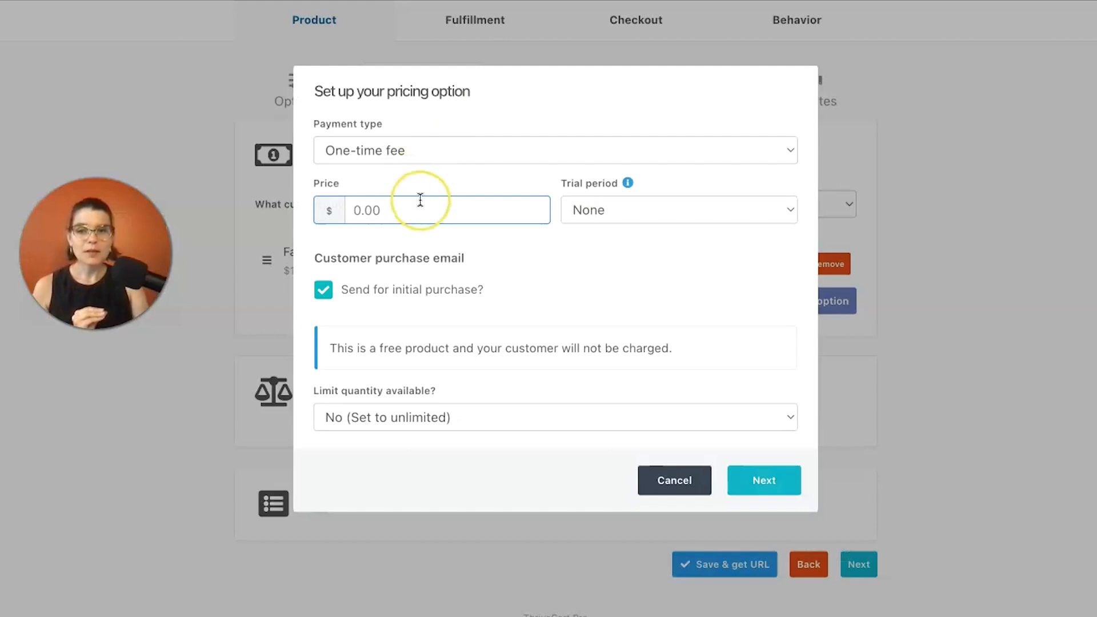
type("200")
left_click(586, 262)
left_click(766, 480)
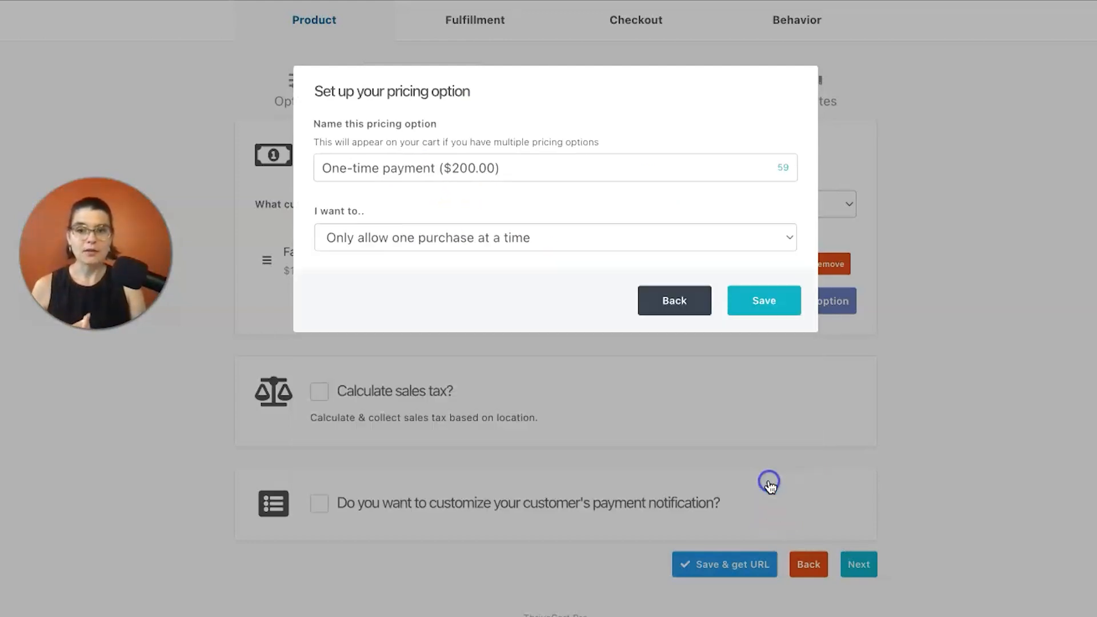
Name the $200 pricing option "Famille nucléaire" and save it.
left_click_drag(533, 164, 292, 166)
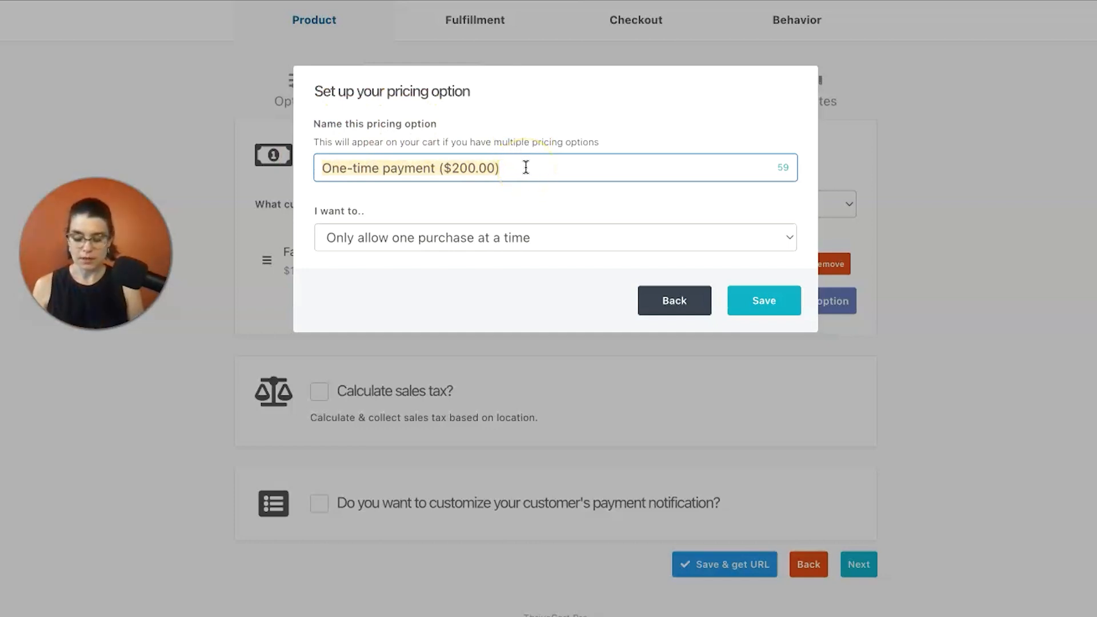
type("Famill")
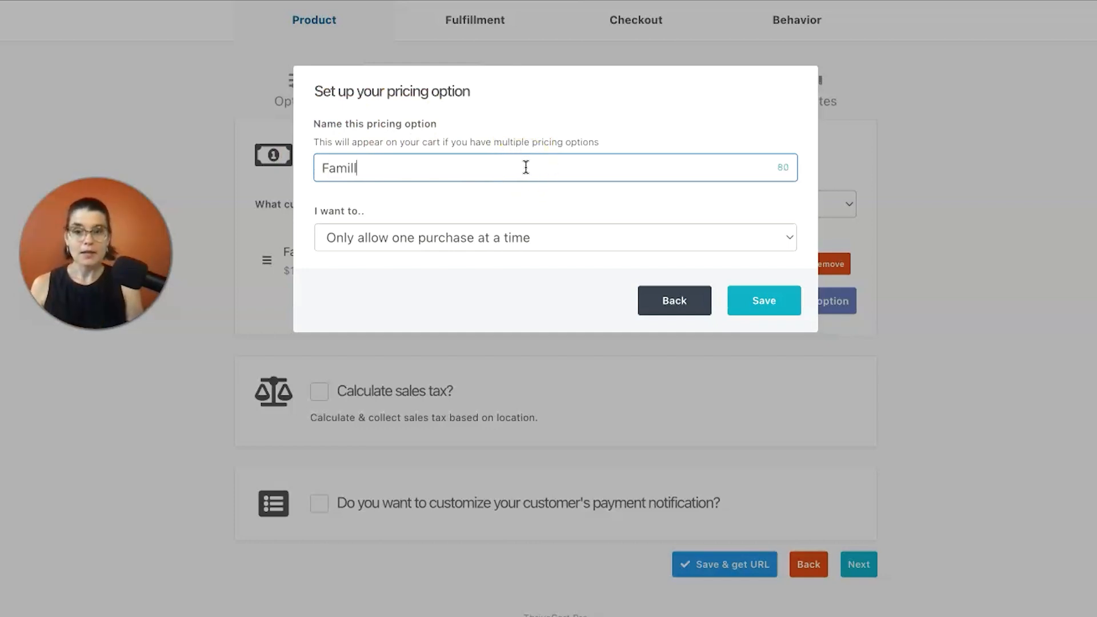
type("e nuéclaire")
left_click(541, 165)
left_click(392, 167)
key("BackSpace")
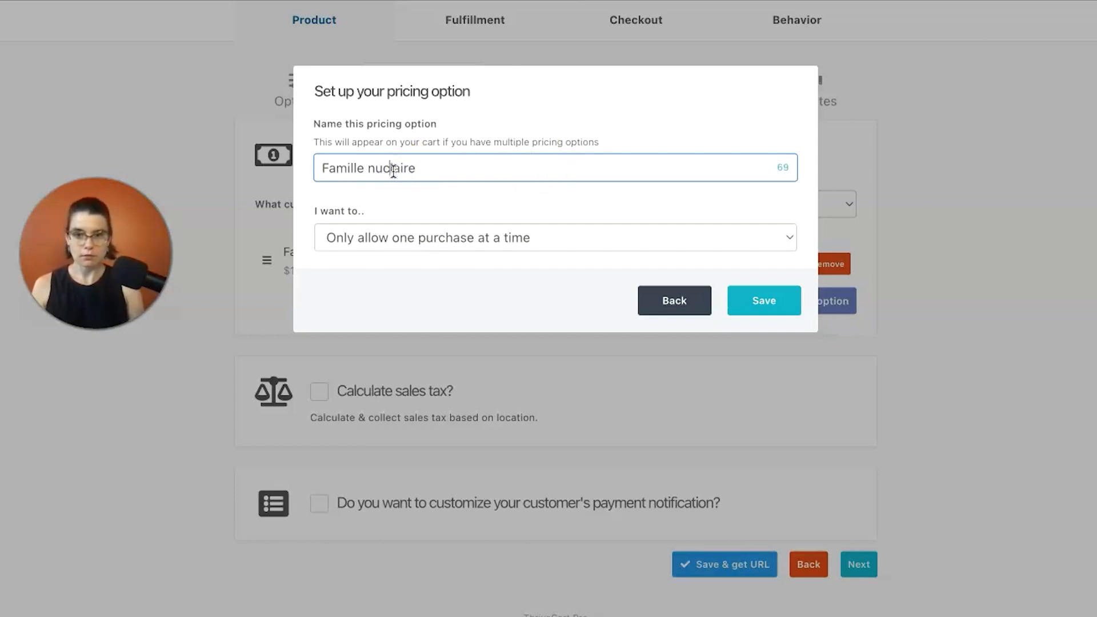
type("é")
key("Right")
key("BackSpace")
key("BackSpace")
type("lé")
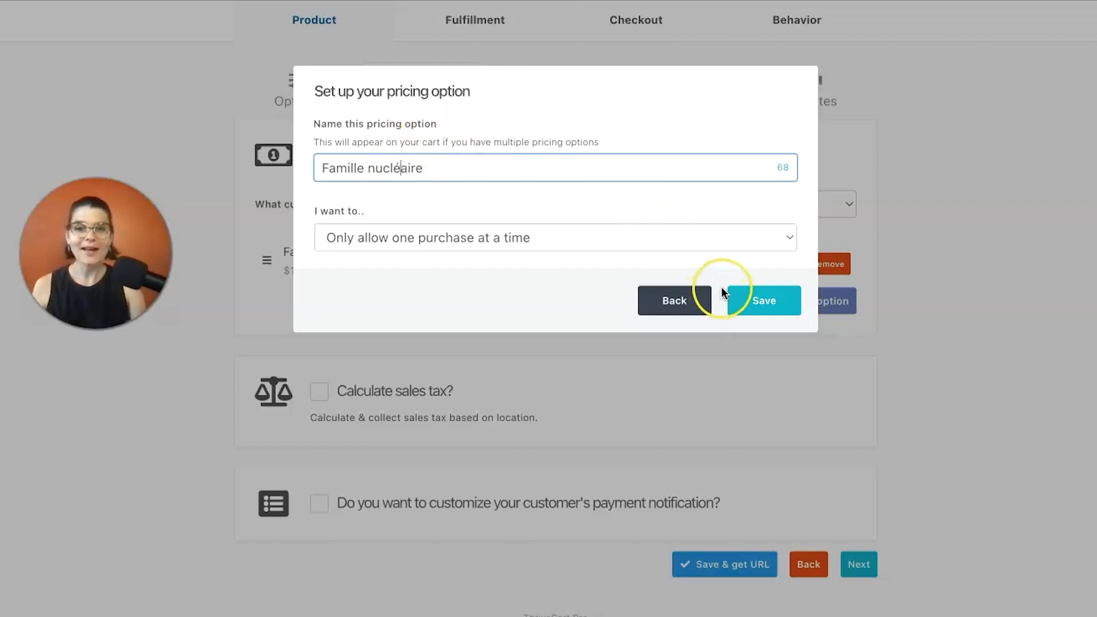
left_click(765, 301)
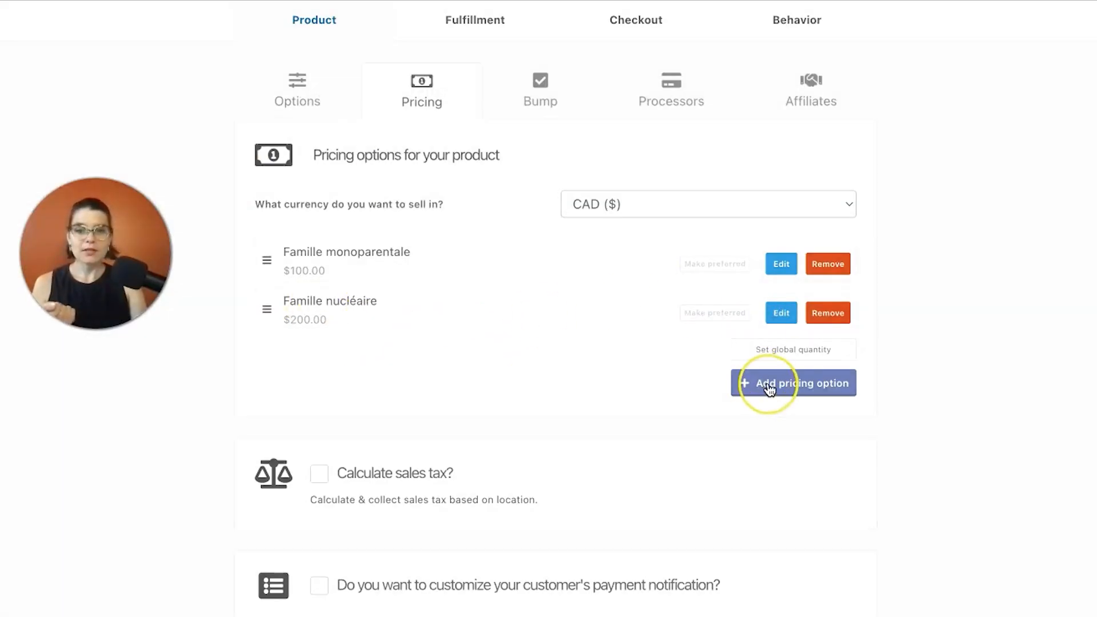
Add a third pricing option with a one-time fee of $400 and continue to its naming.
left_click(770, 384)
left_click(411, 222)
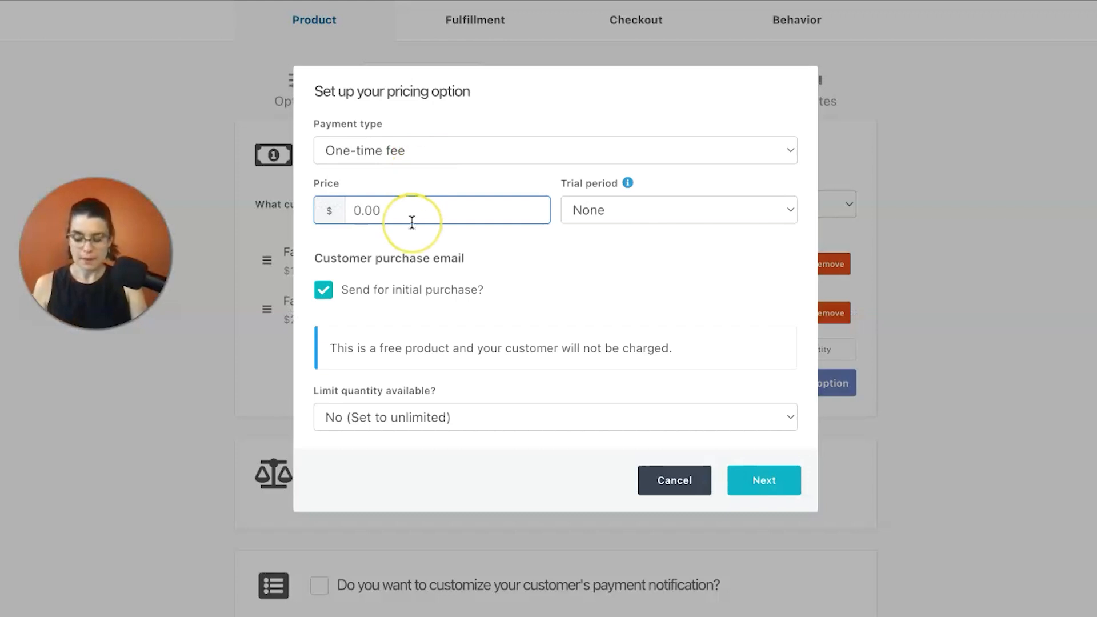
type("400")
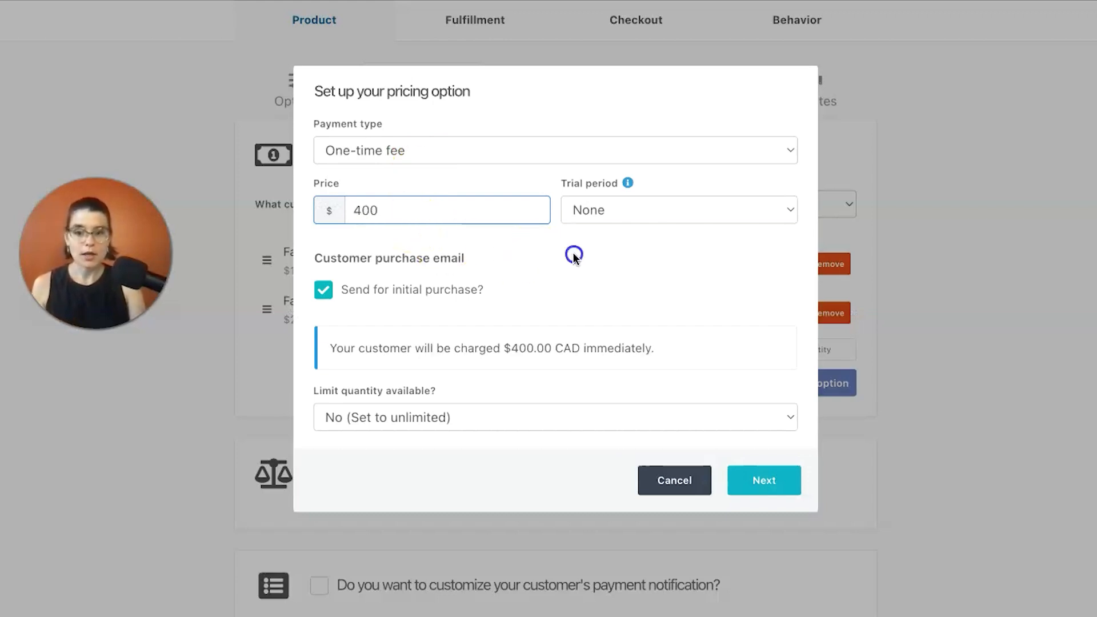
left_click(764, 481)
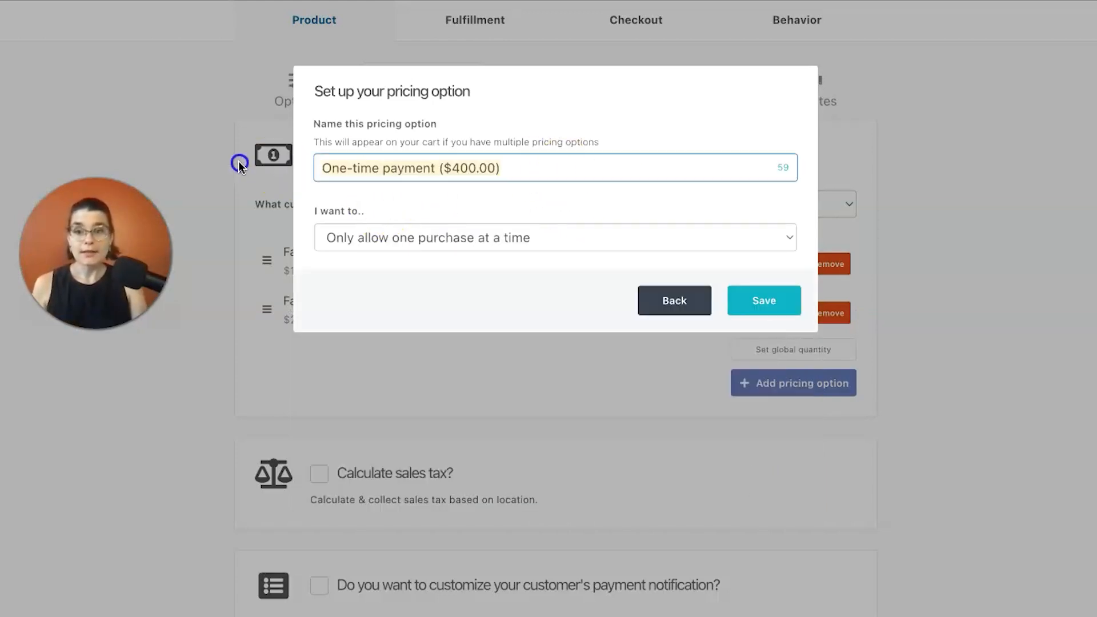
Name the $400 pricing option "Organisme famille" and save it, allowing only one purchase at a time.
type("Orgn")
key("BackSpace")
type("anismes")
key("BackSpace")
key("BackSpace")
type("famille")
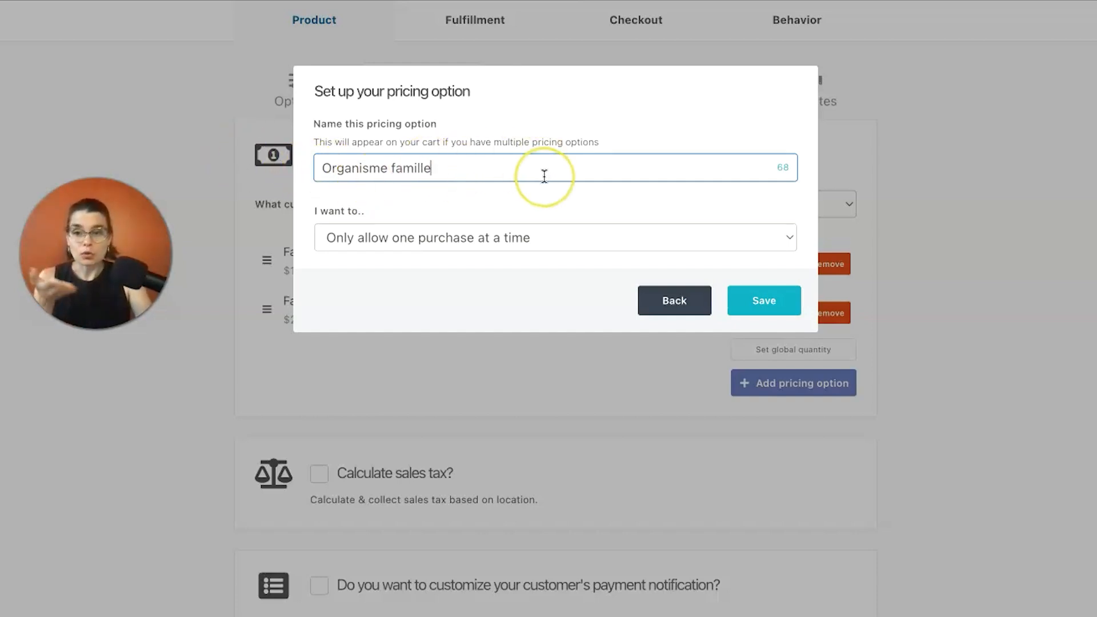
left_click(781, 304)
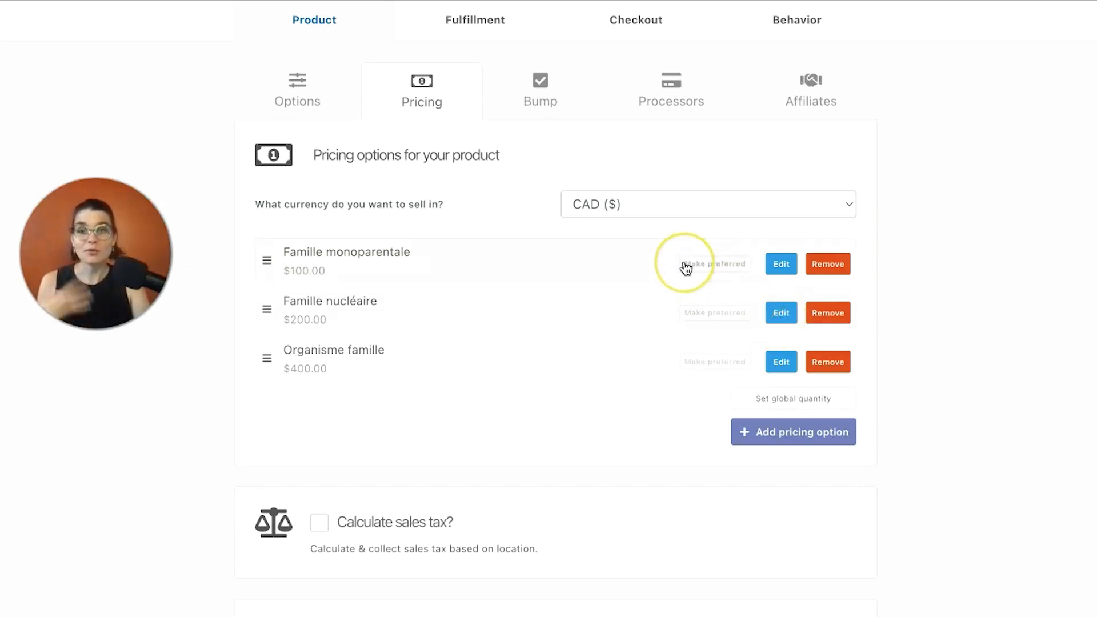
Try marking Organisme famille as preferred, but settle on Famille nucléaire as the preferred pricing option.
left_click(729, 313)
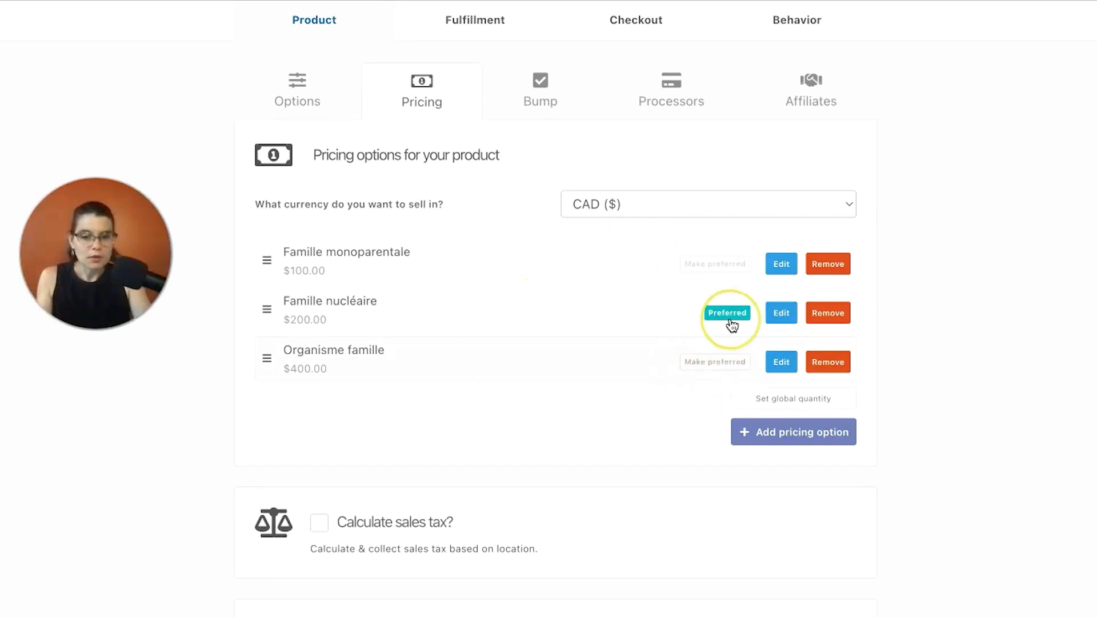
left_click(745, 363)
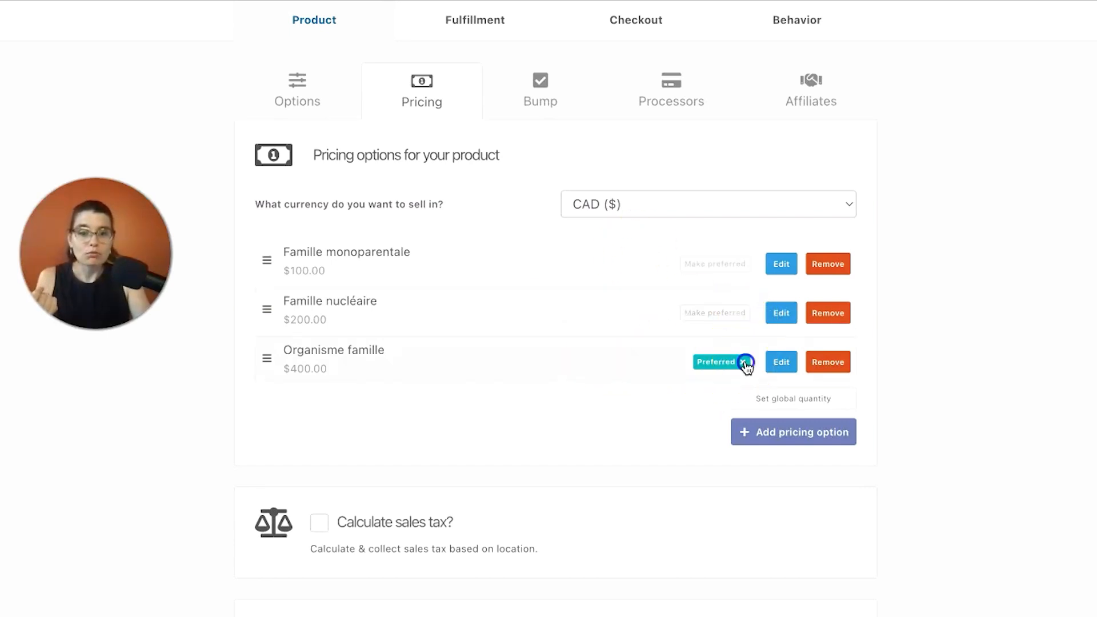
left_click(723, 319)
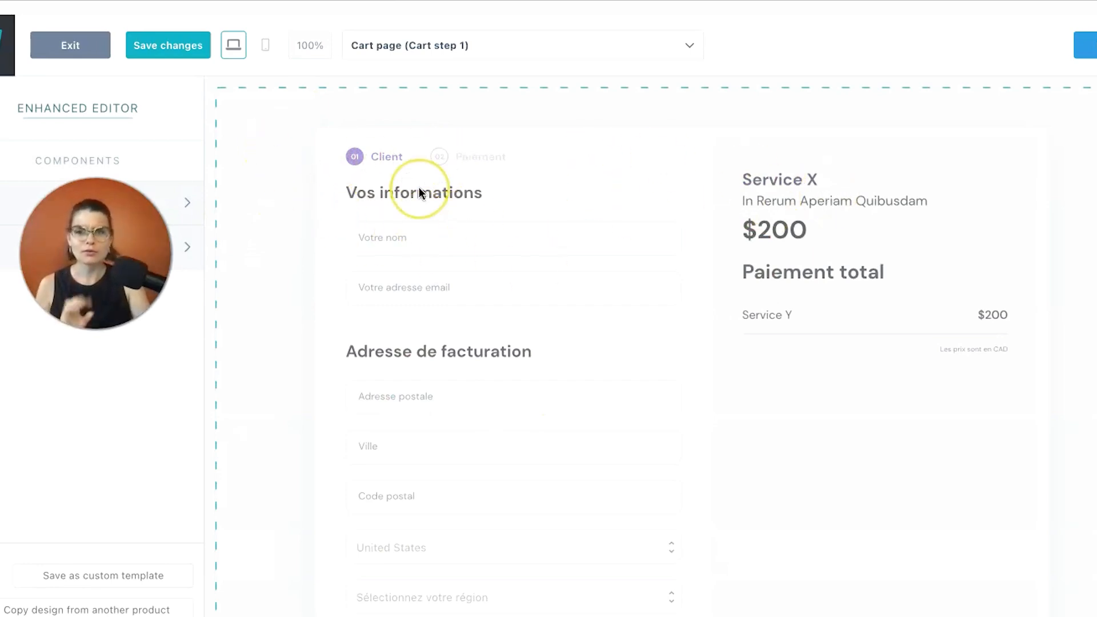
Try the grid layout for the "Choisissez votre option" element on the cart page and switch it back to rows.
scroll(368, 200, "down", 3)
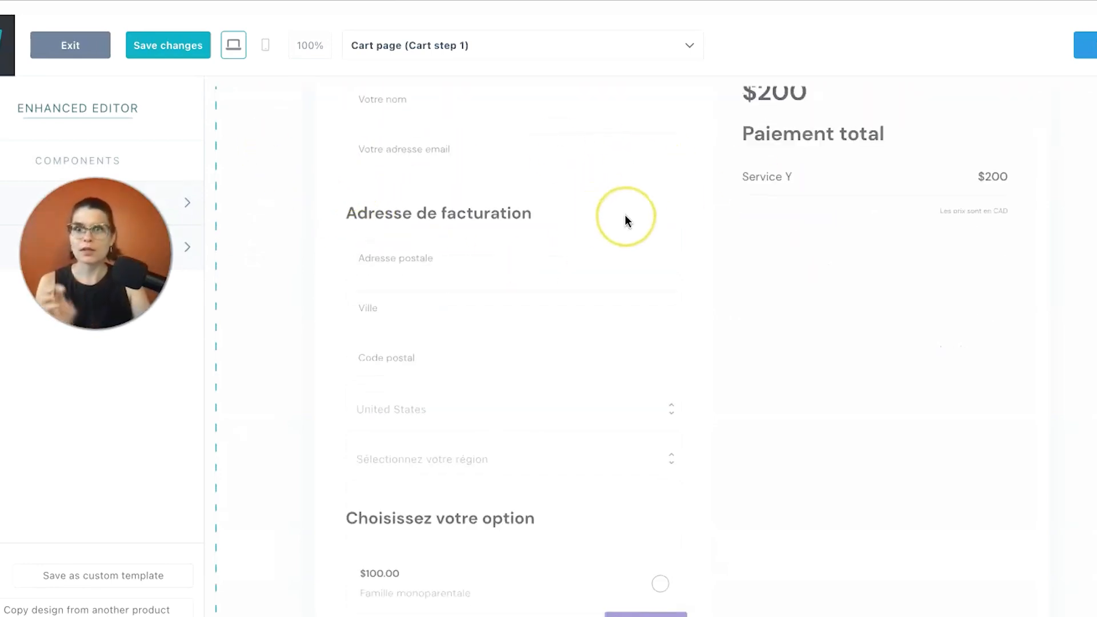
scroll(627, 220, "down", 3)
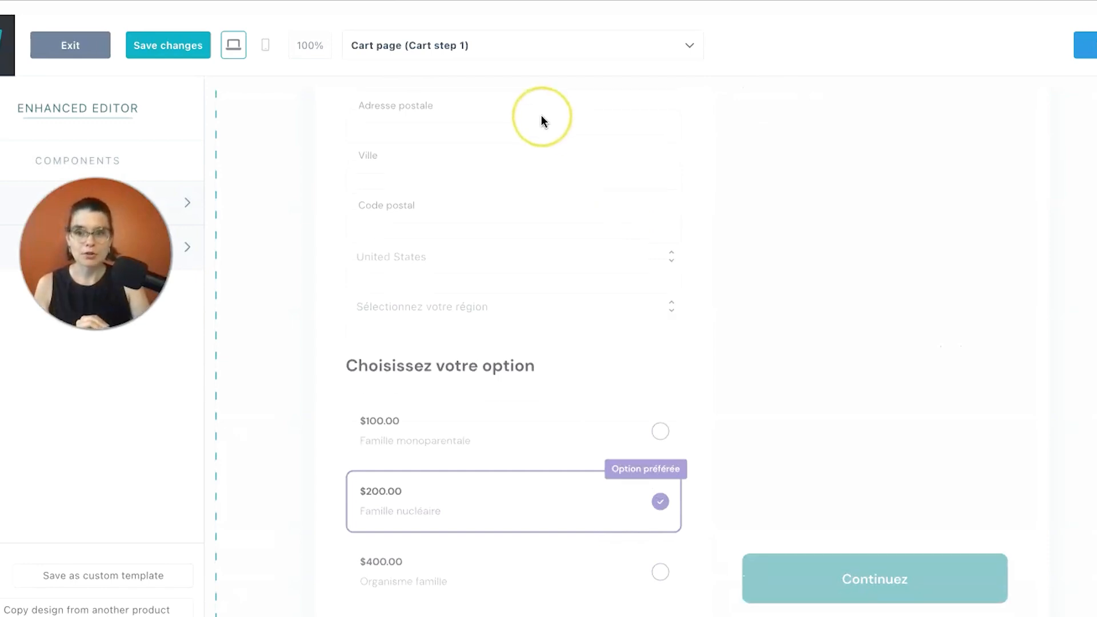
scroll(281, 147, "down", 2)
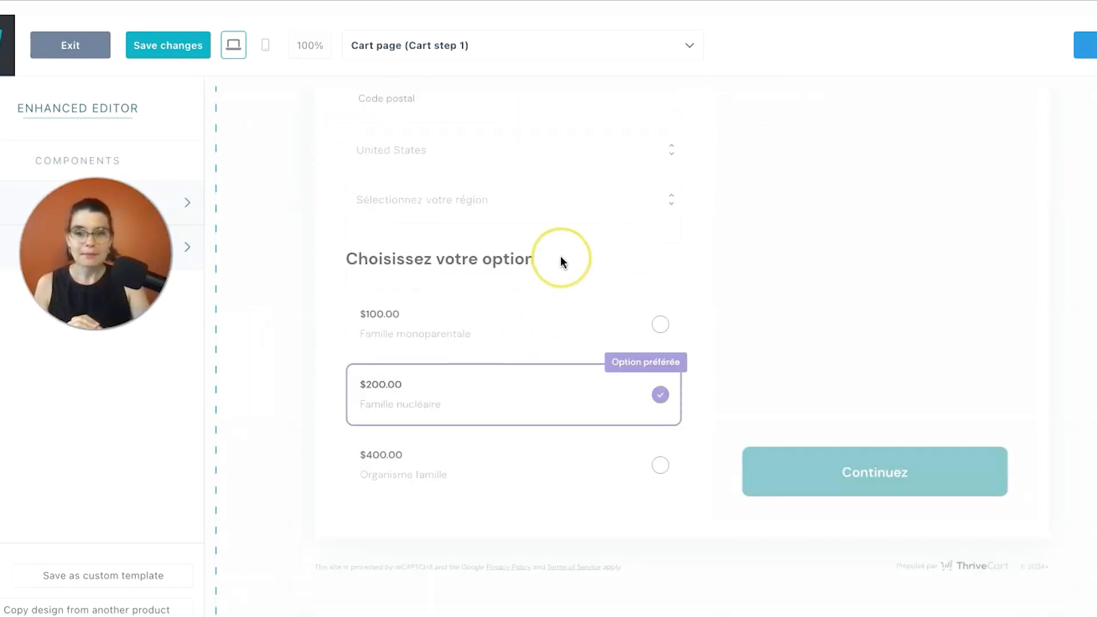
left_click(617, 260)
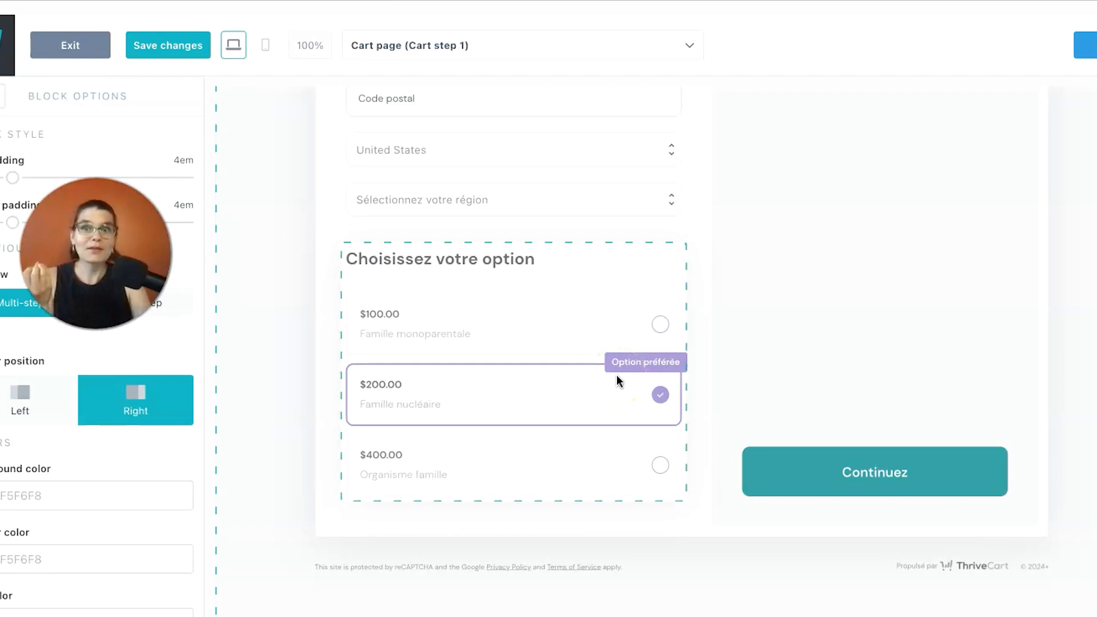
left_click(659, 328)
left_click(660, 327)
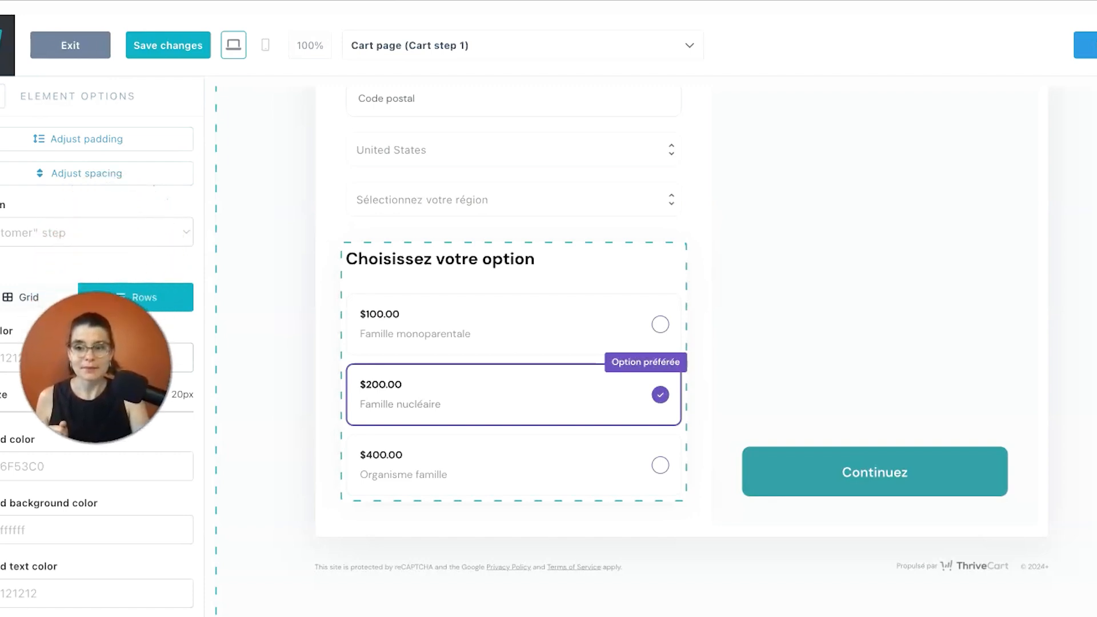
left_click(28, 298)
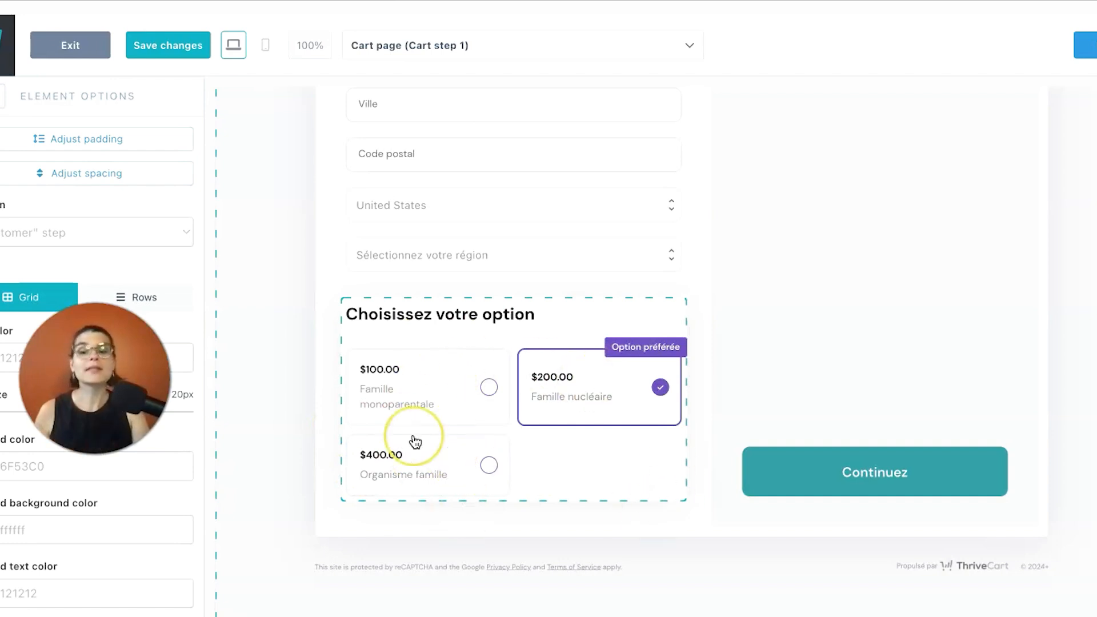
left_click(153, 296)
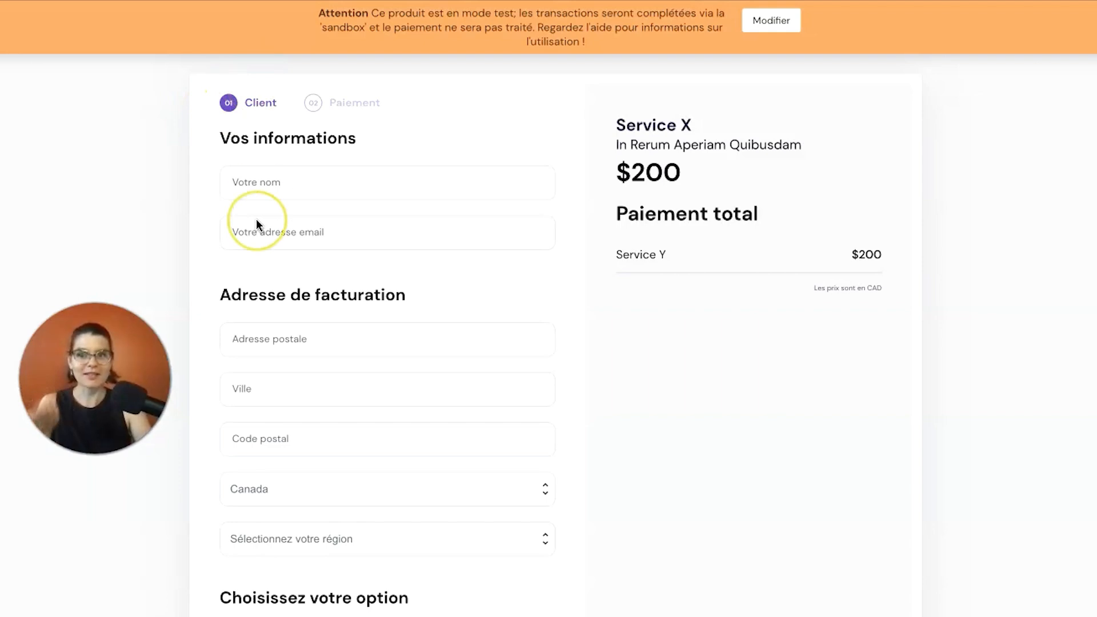
On the test checkout page, select Famille monoparentale and Famille nucléaire in turn and check the payment total for each.
scroll(259, 220, "down", 3)
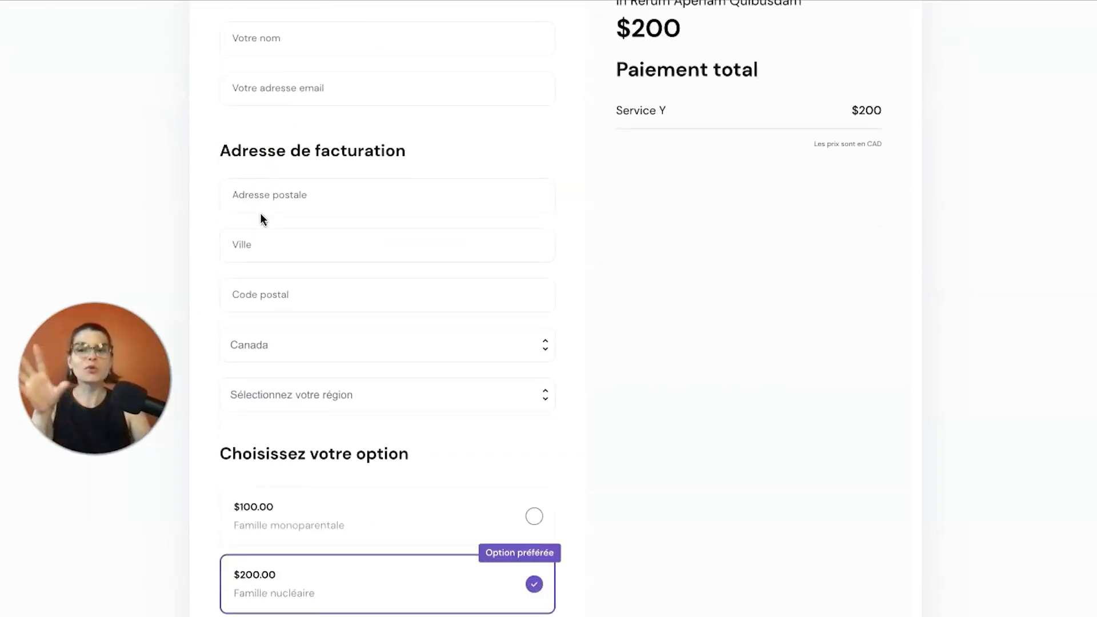
scroll(281, 196, "down", 4)
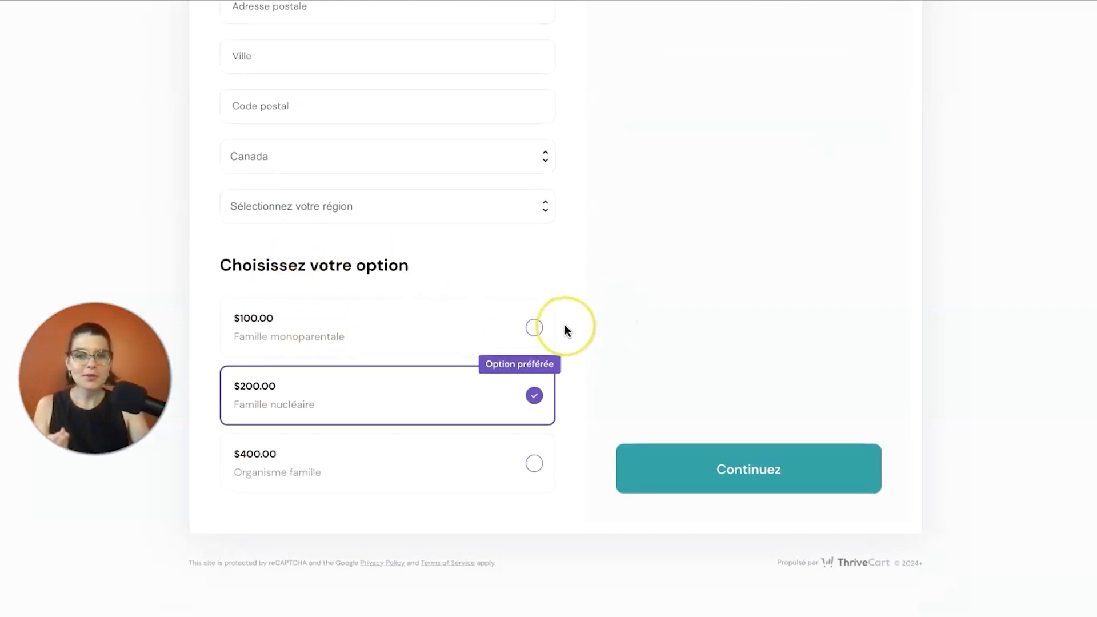
left_click(532, 331)
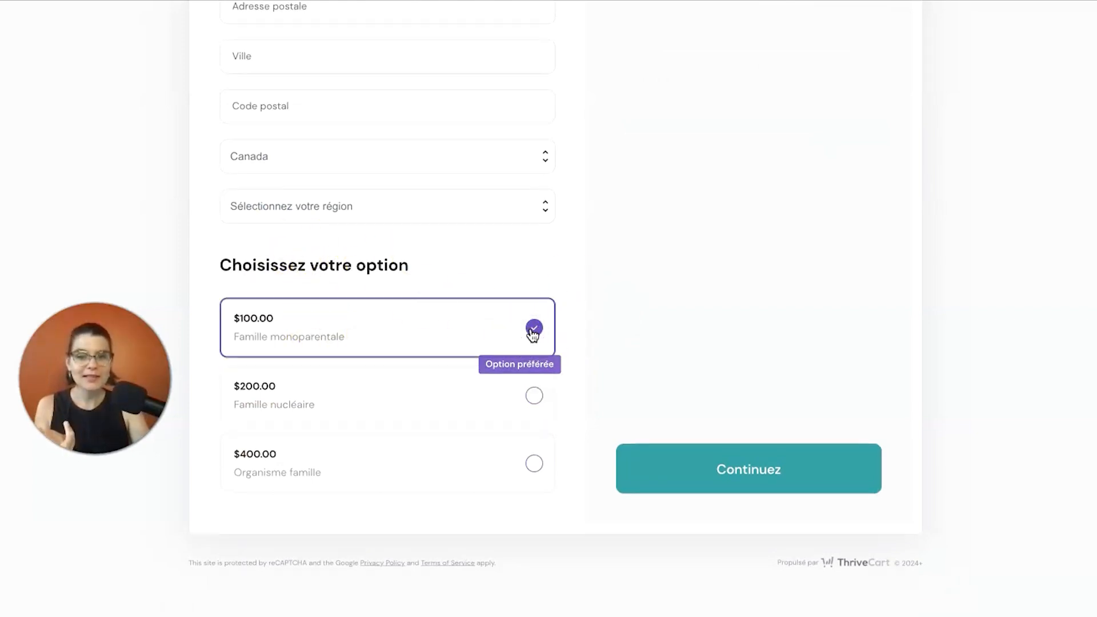
scroll(532, 332, "up", 5)
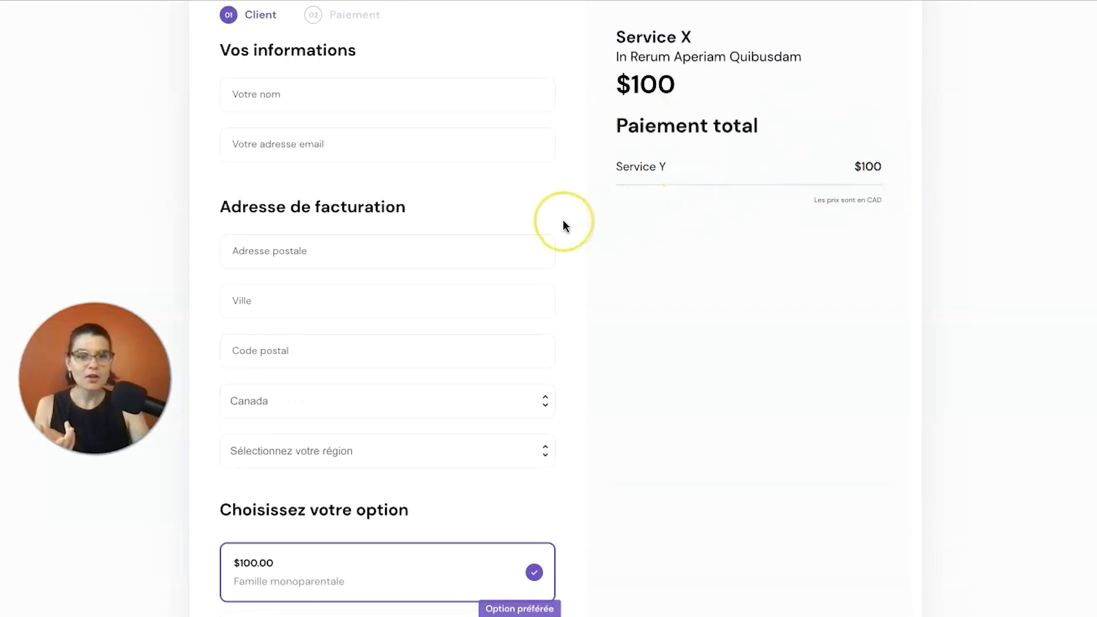
scroll(563, 220, "down", 3)
left_click(536, 444)
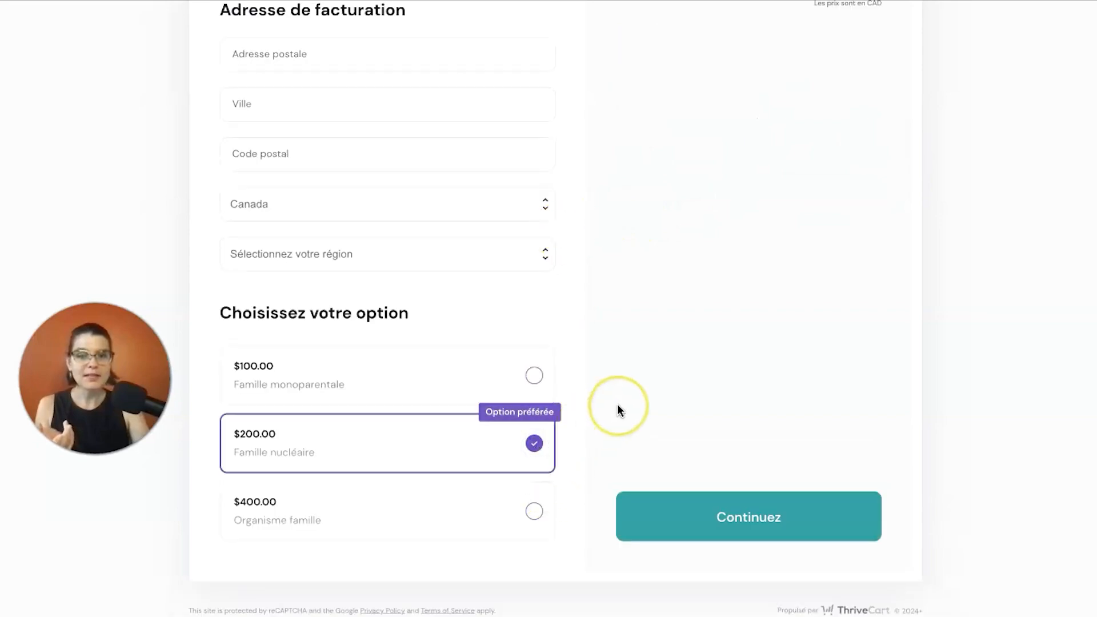
scroll(617, 403, "up", 3)
Select Organisme famille and check its payment total, and finish by switching through Famille nucléaire to Famille monoparentale.
scroll(503, 458, "down", 4)
left_click(534, 470)
scroll(718, 118, "up", 3)
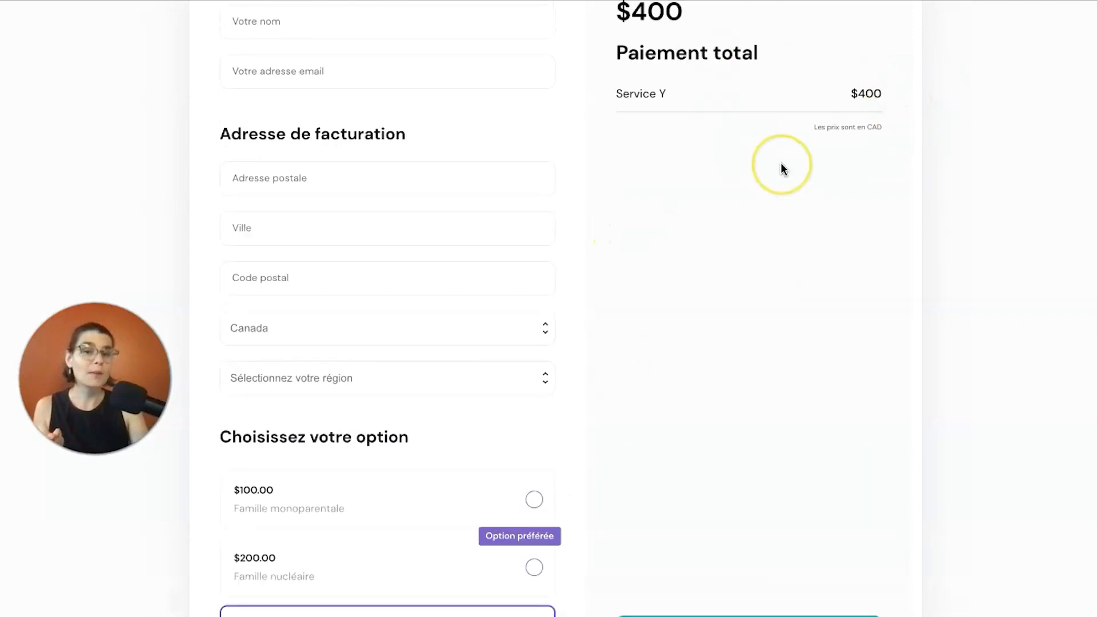
scroll(541, 189, "down", 2)
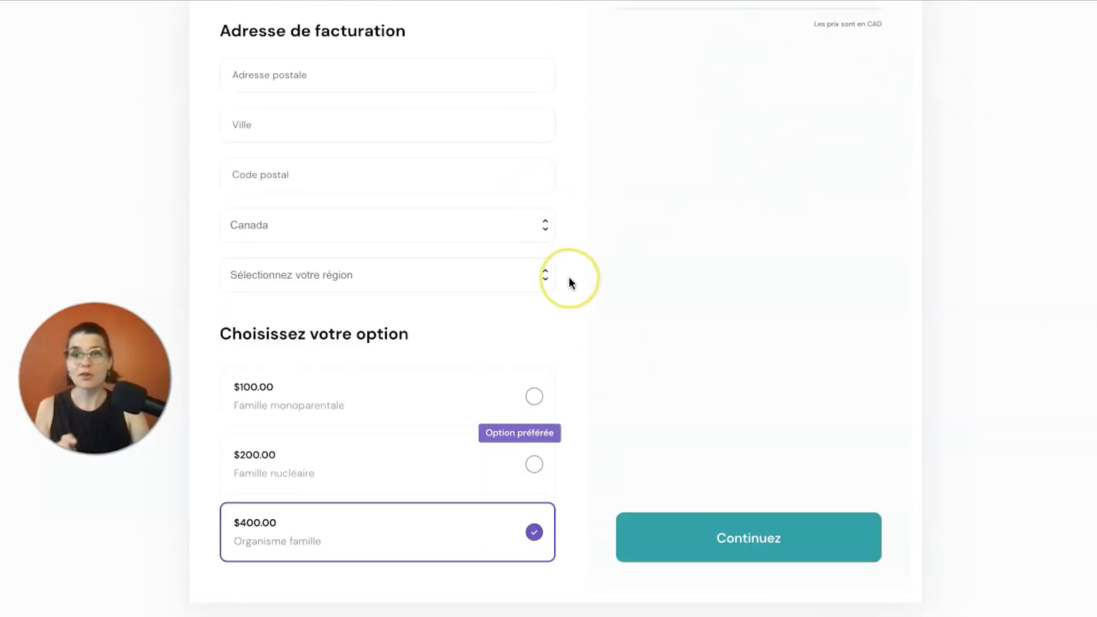
left_click(539, 468)
left_click(533, 393)
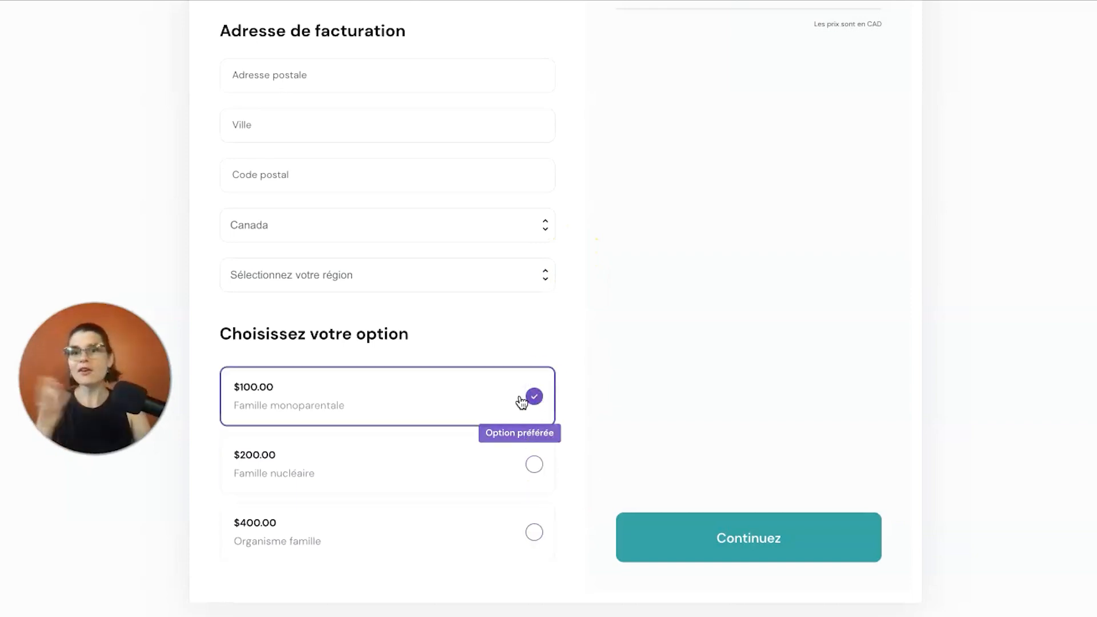